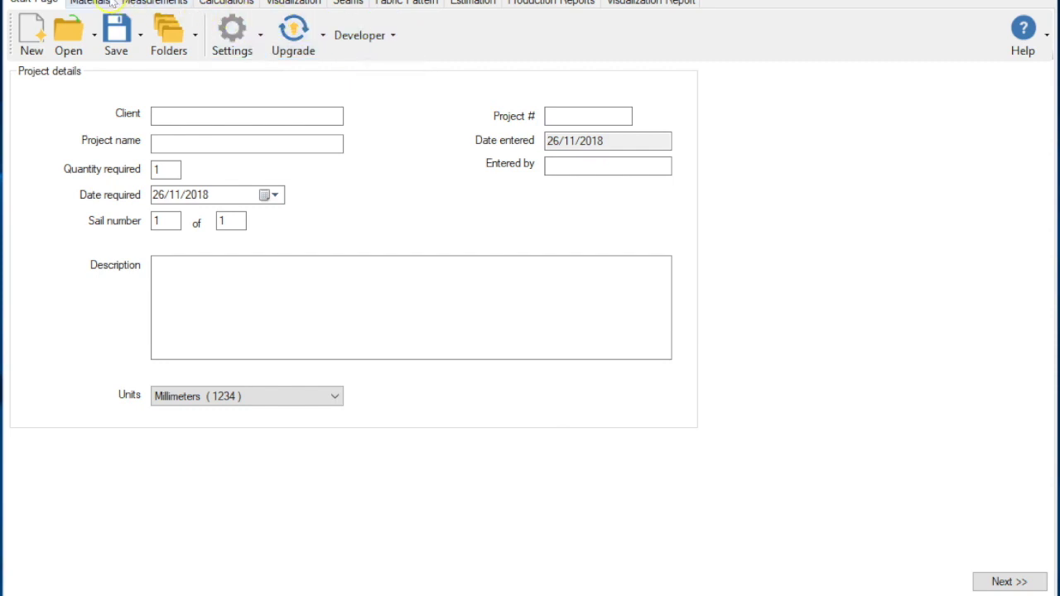
Tour the Materials, Measurements, Calculations, Visualization, Fabric Pattern and materials estimate pages, then return to project details.
left_click(89, 3)
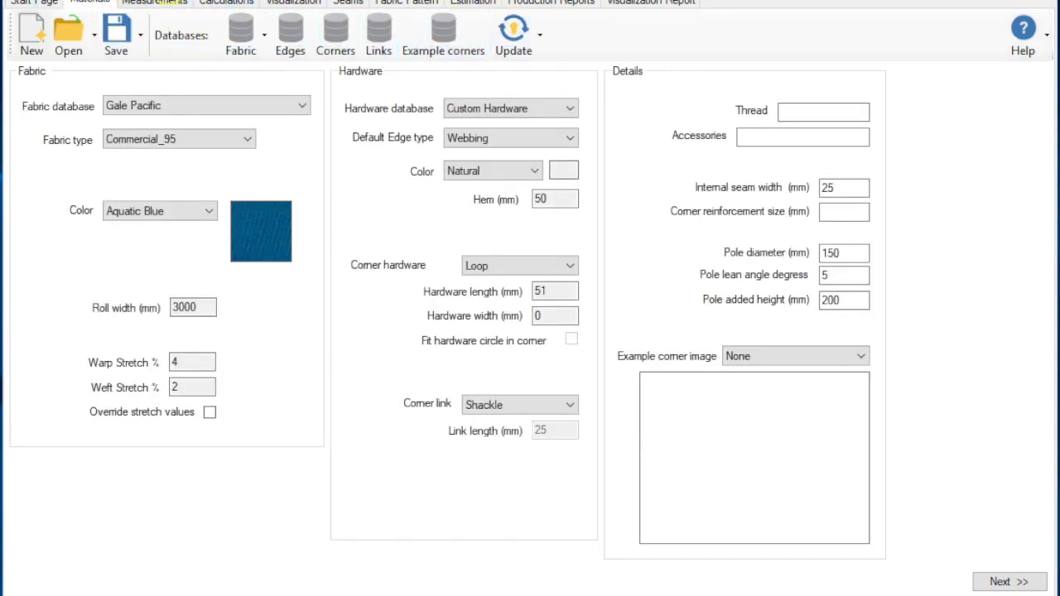
left_click(144, 3)
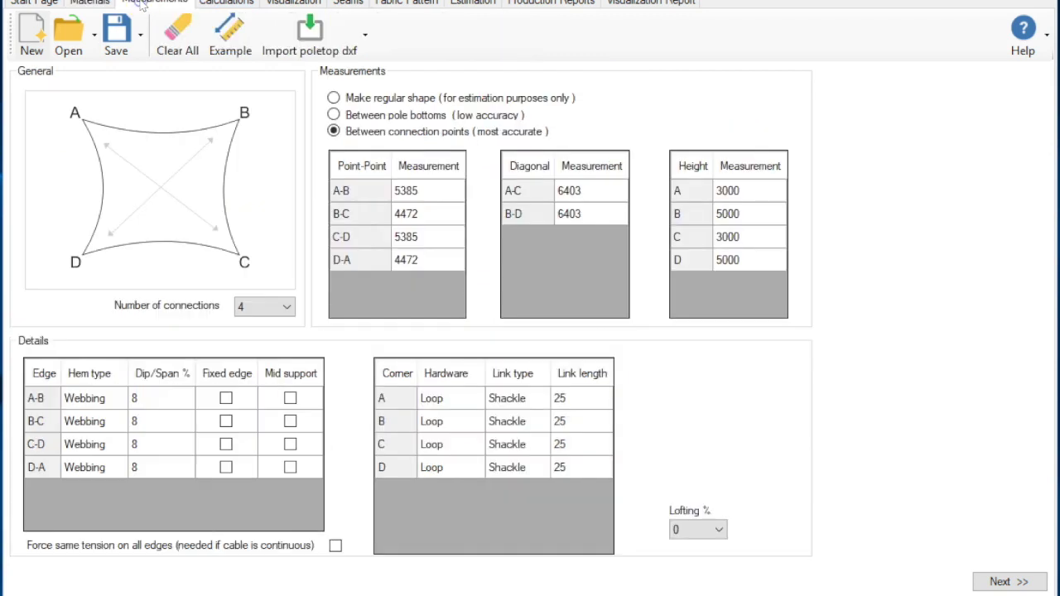
left_click(237, 3)
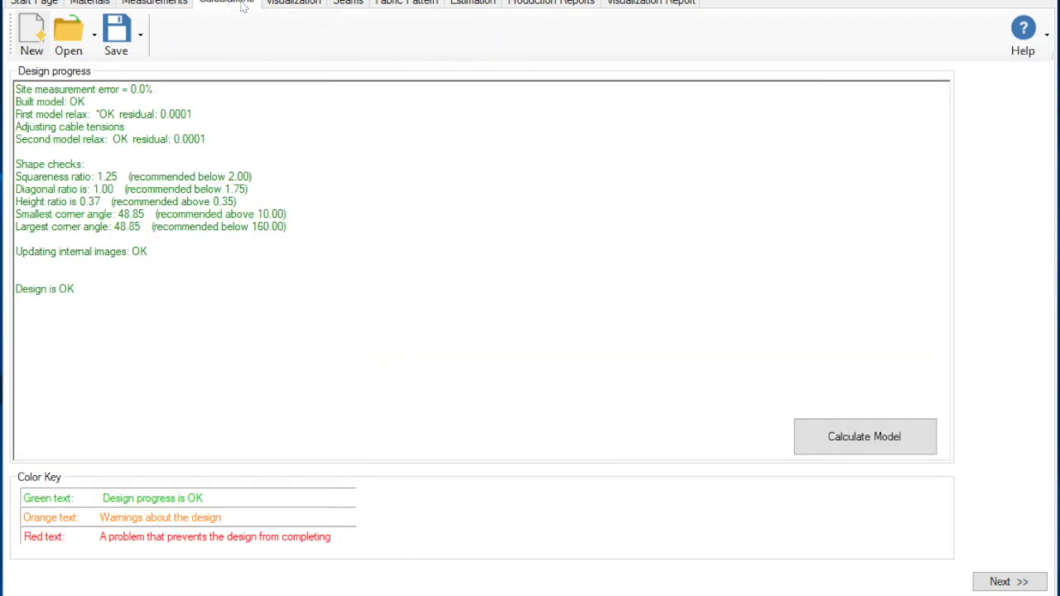
left_click(295, 4)
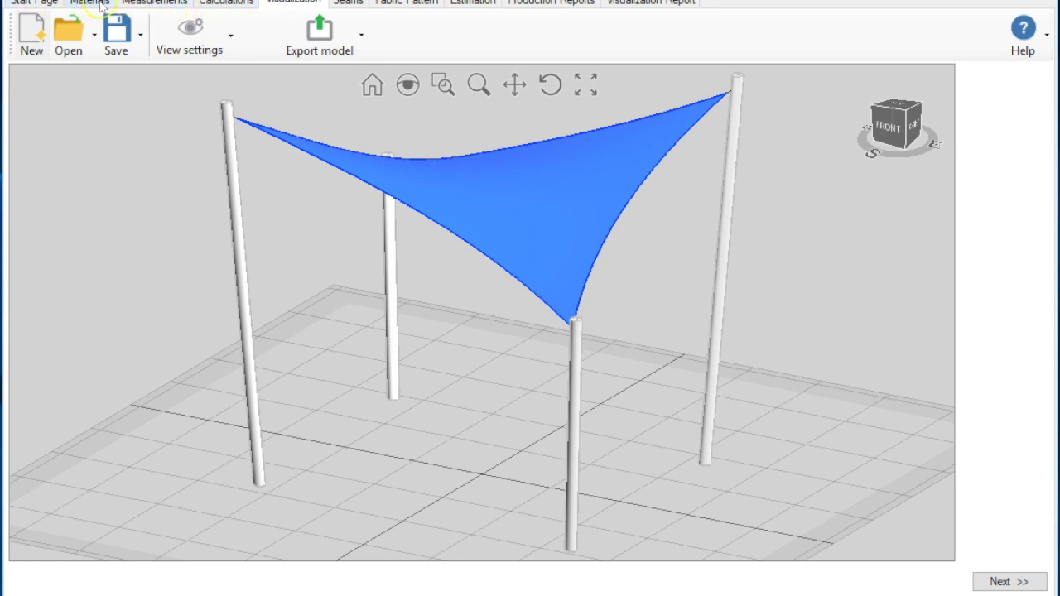
left_click(420, 4)
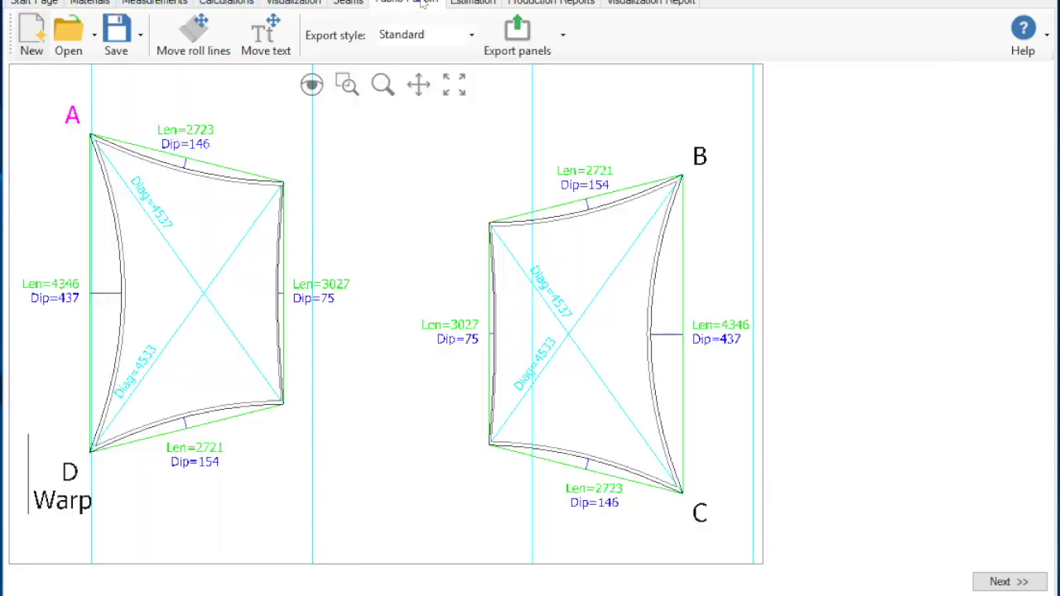
left_click(472, 4)
left_click(33, 3)
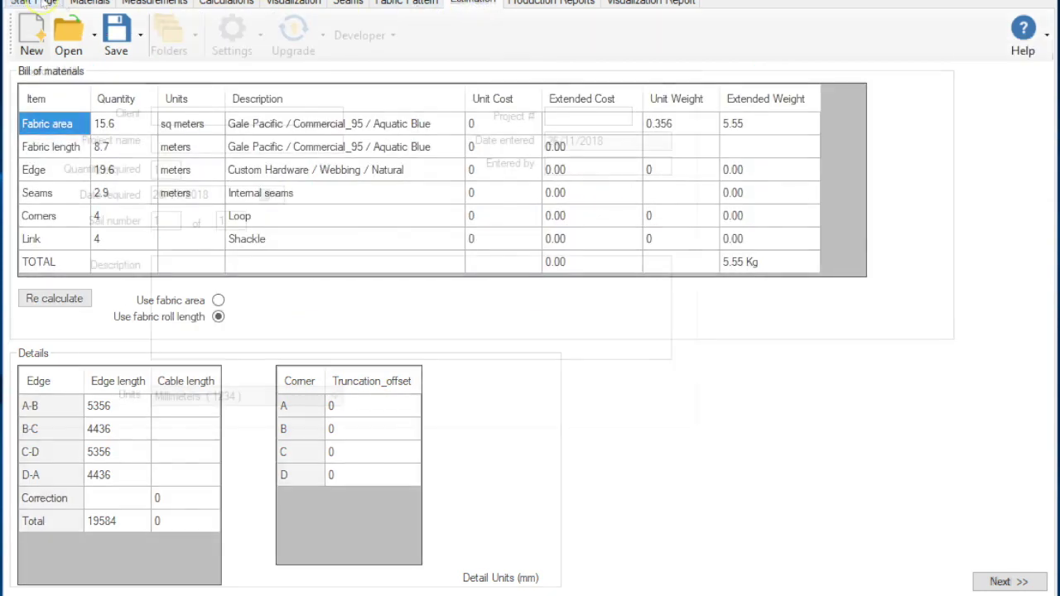
Revisit the Materials, Measurements and Visualization pages.
left_click(89, 3)
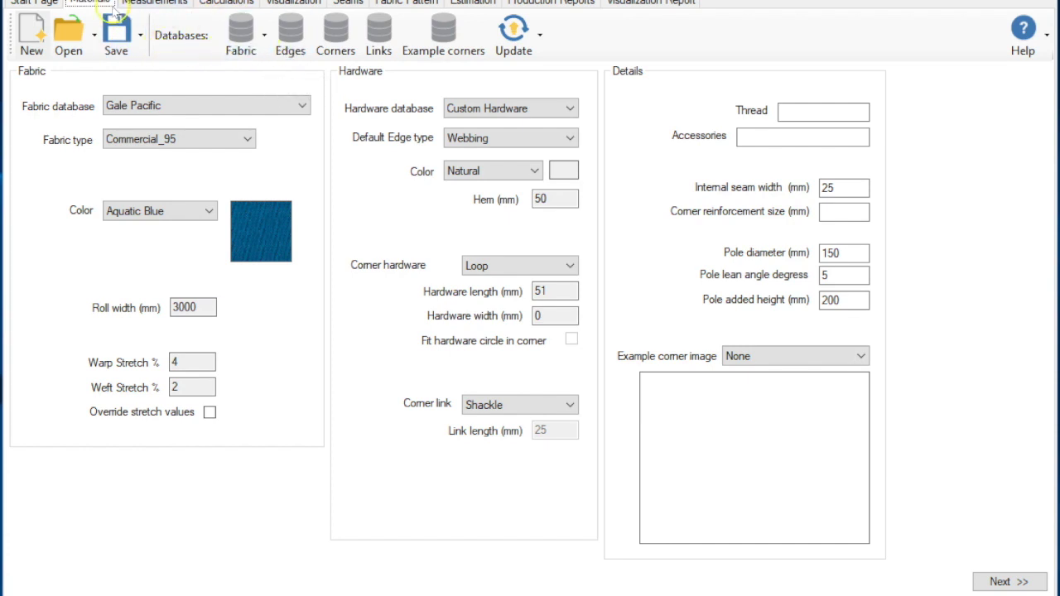
left_click(252, 27)
left_click(170, 3)
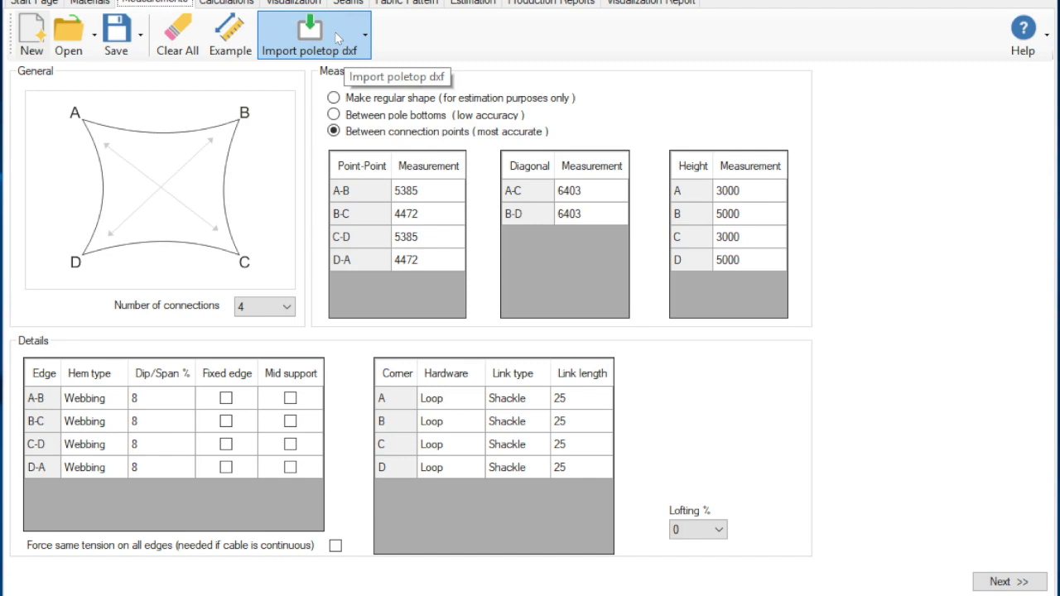
left_click(291, 3)
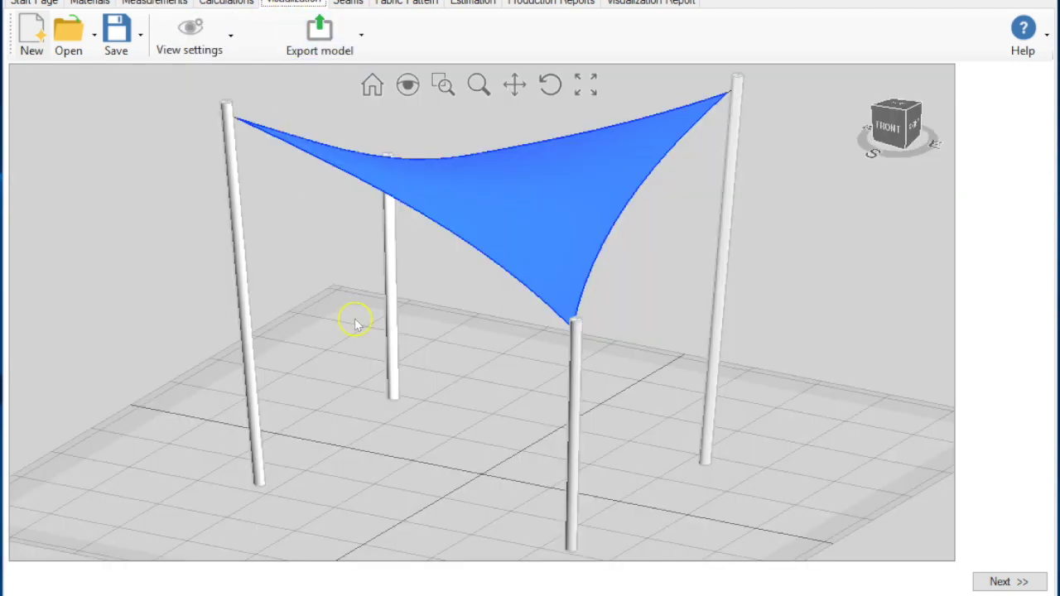
Check the Export model format list without exporting, then show the Fabric Pattern panels.
scroll(350, 317, "down", 2)
scroll(352, 232, "down", 2)
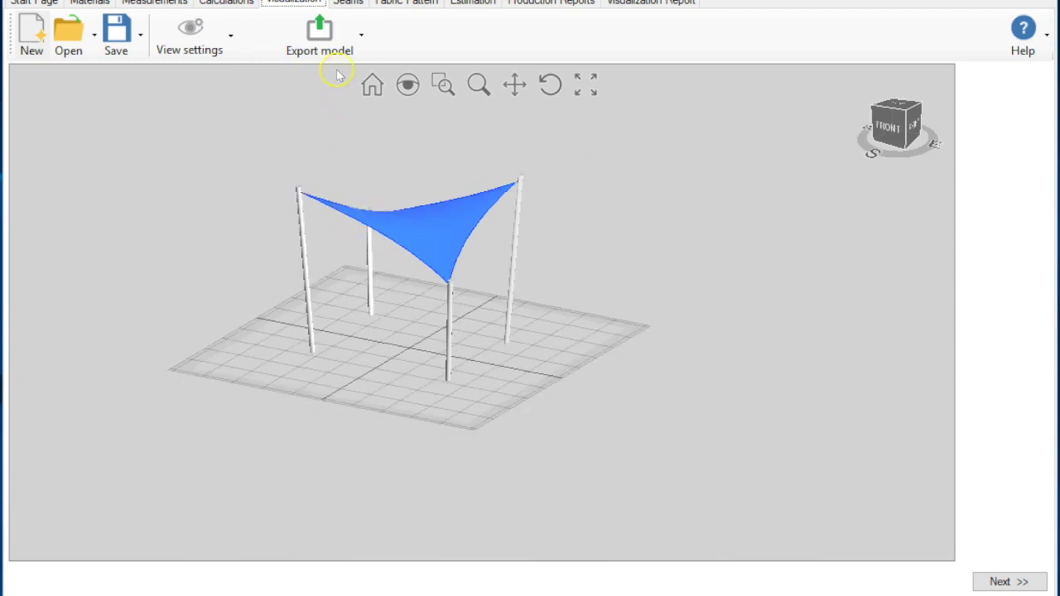
left_click(362, 33)
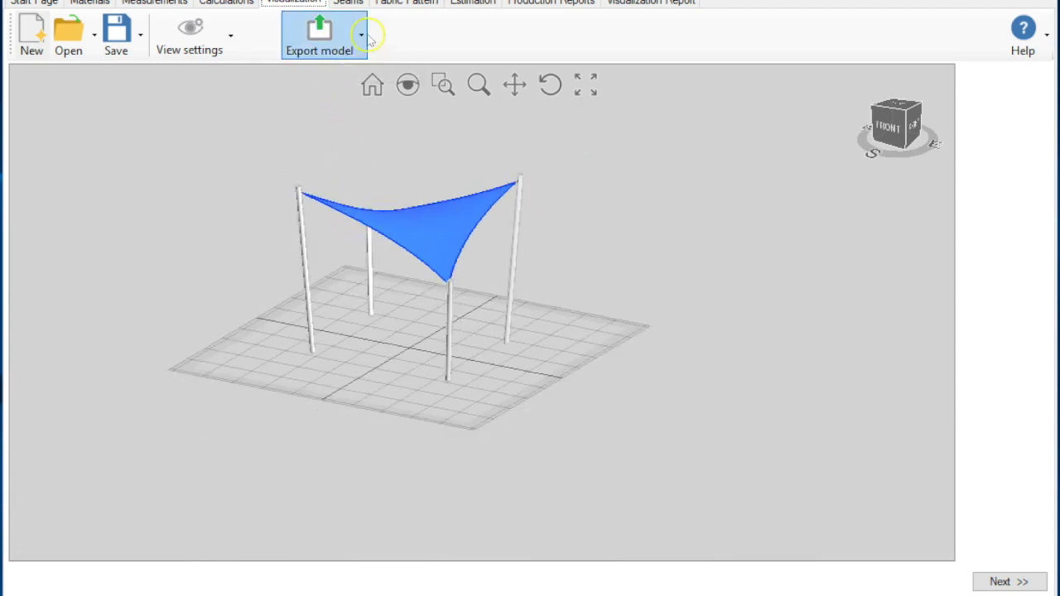
left_click(420, 37)
left_click(411, 3)
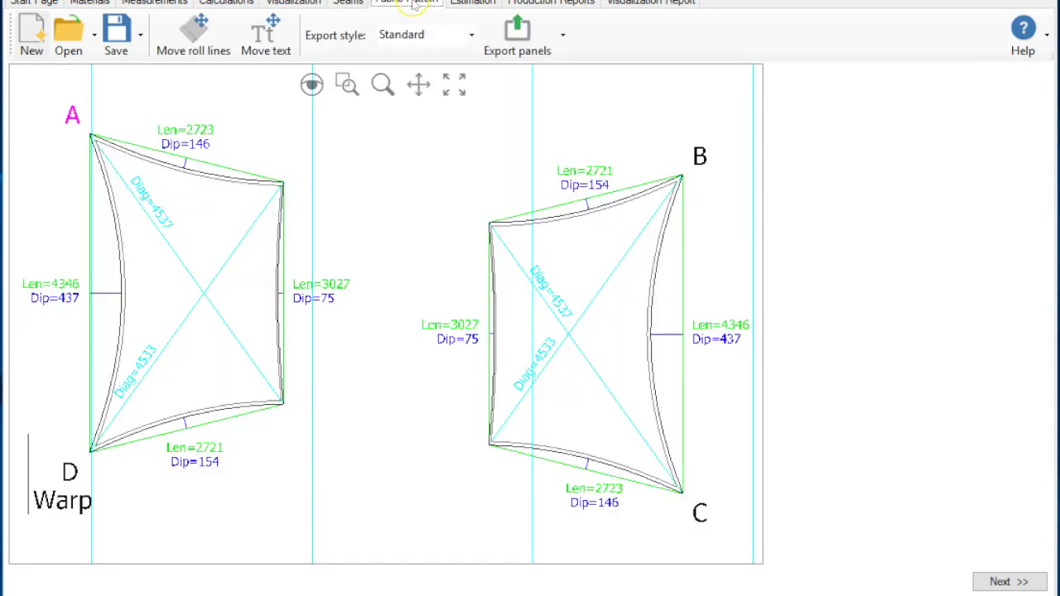
Inspect the Export panels and Export style options, leaving the style at Standard.
left_click(561, 33)
left_click(629, 30)
left_click(469, 34)
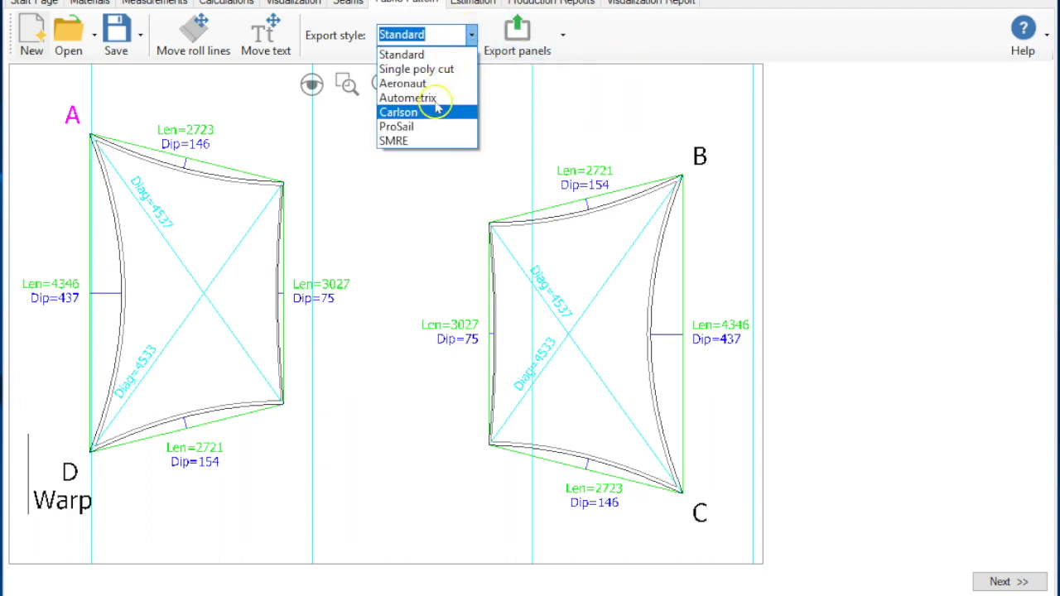
left_click(619, 36)
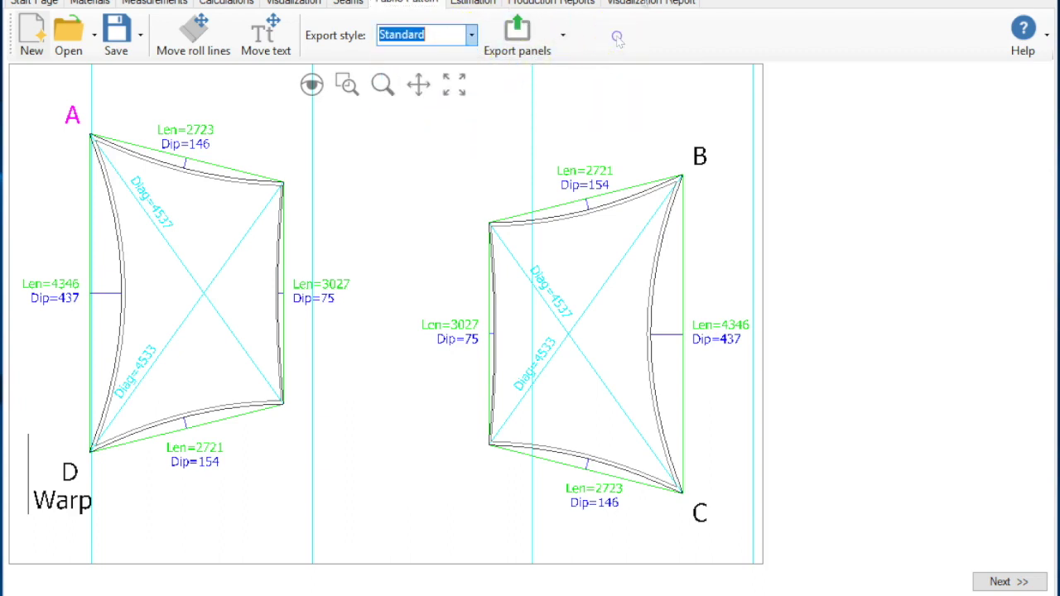
Open the Visualization Report and check its Supplier setup options without changes.
left_click(644, 3)
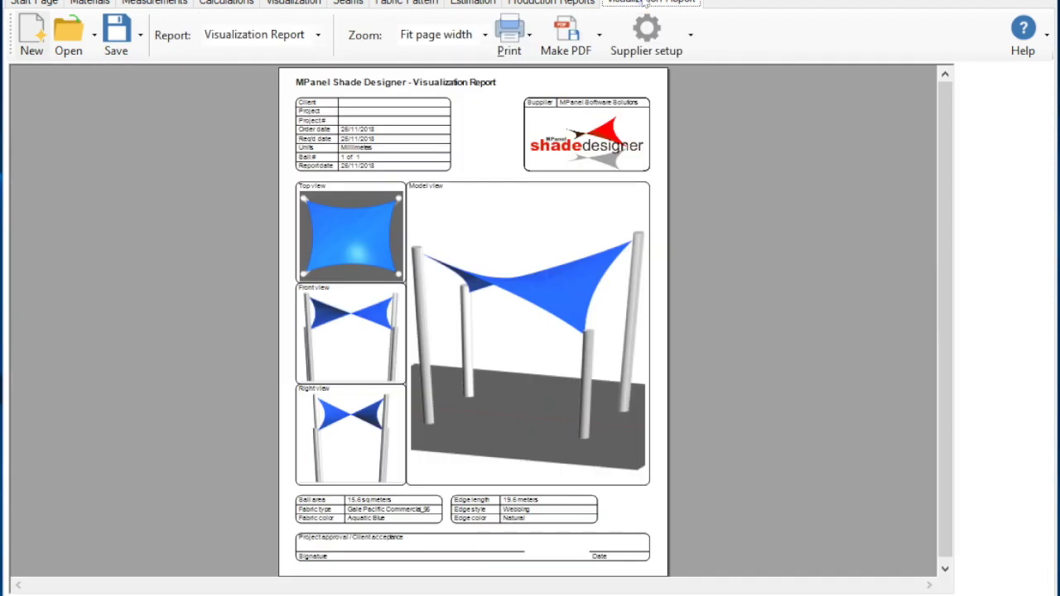
left_click(690, 36)
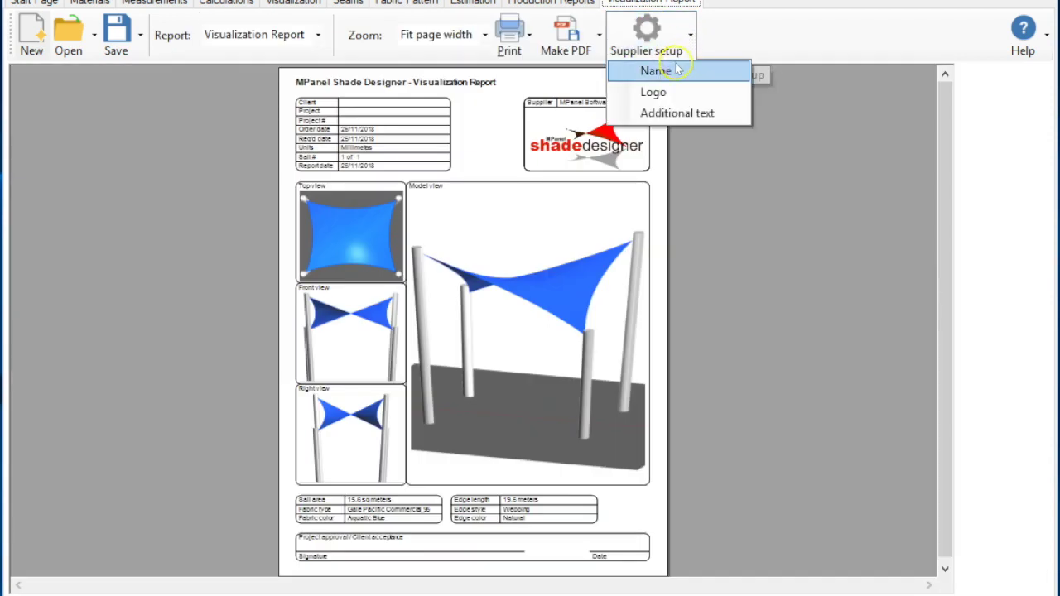
left_click(741, 35)
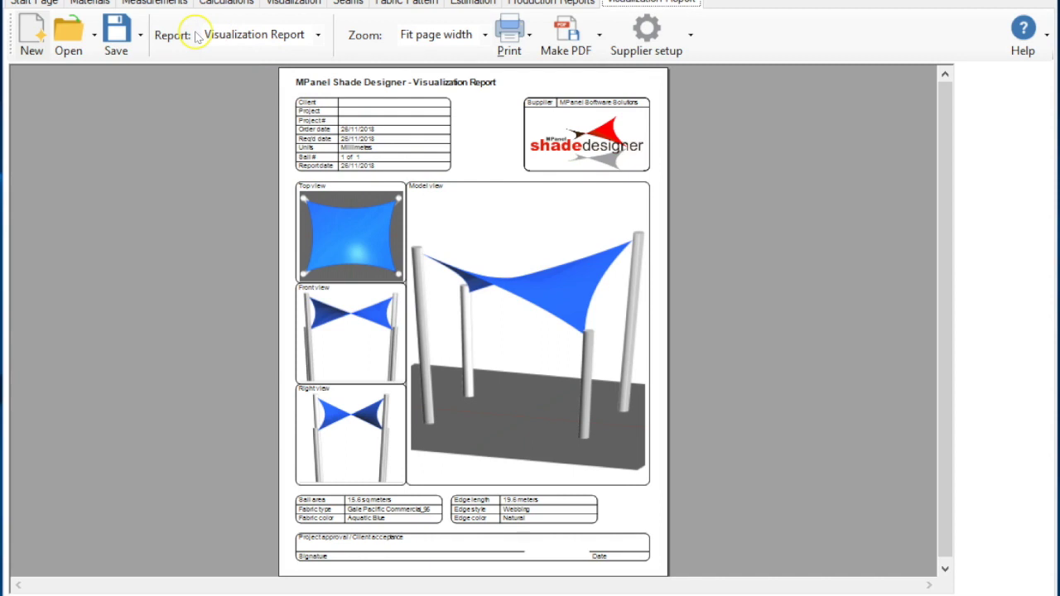
Go from Measurements to the Visualization page, zooming out and back in on the sail.
left_click(161, 3)
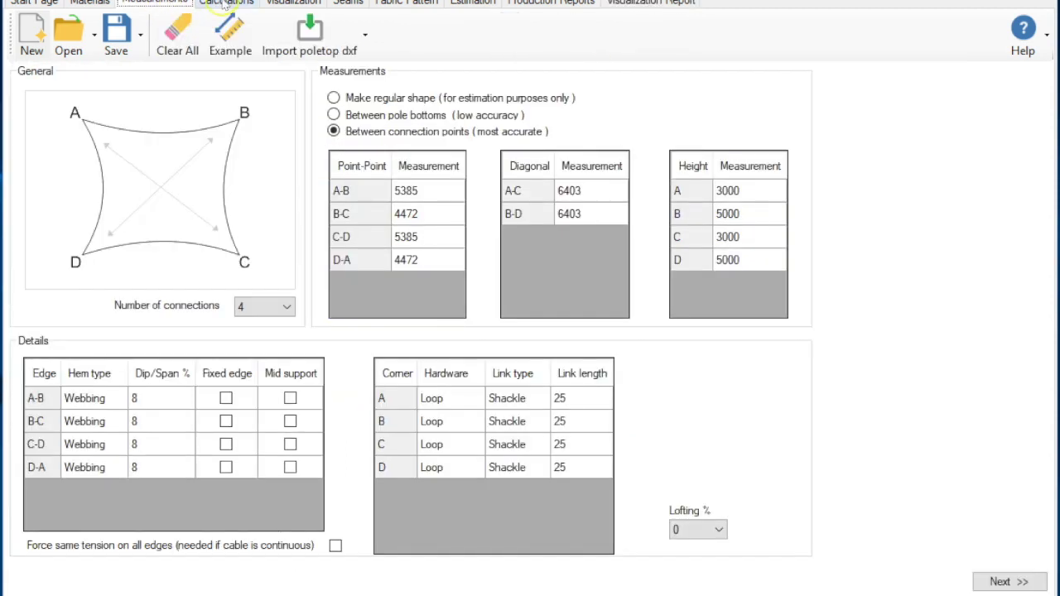
left_click(290, 3)
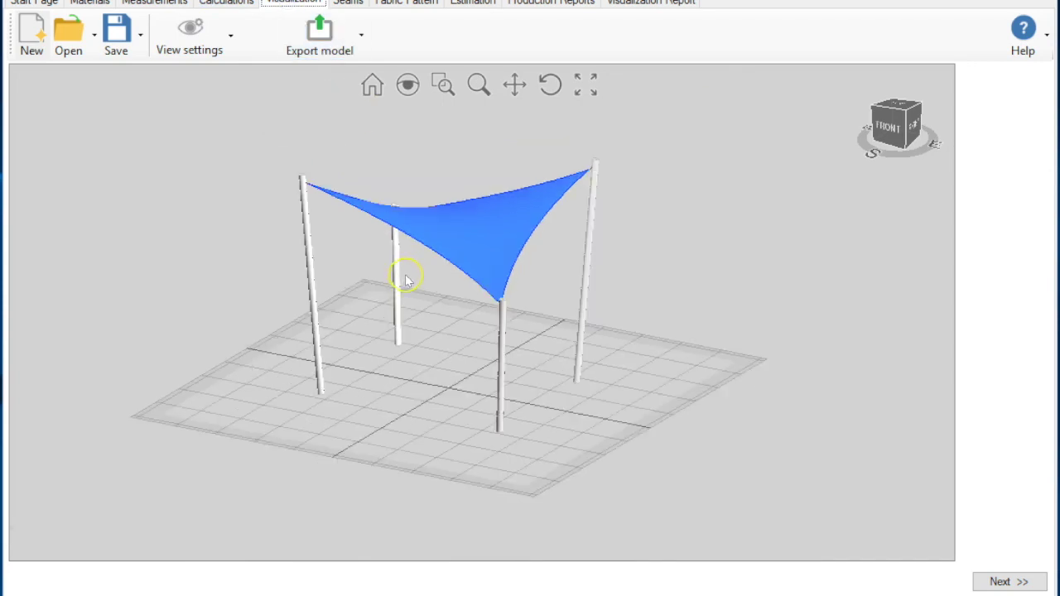
scroll(404, 277, "down", 3)
scroll(481, 313, "up", 2)
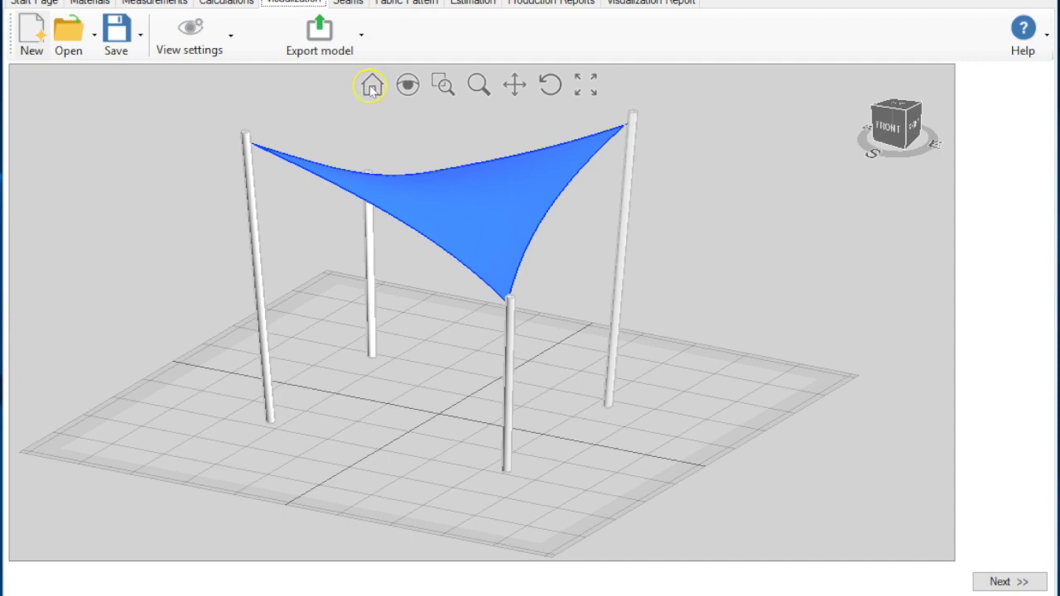
Reset to the home view, orbit the sail to another side, then return home.
left_click(371, 86)
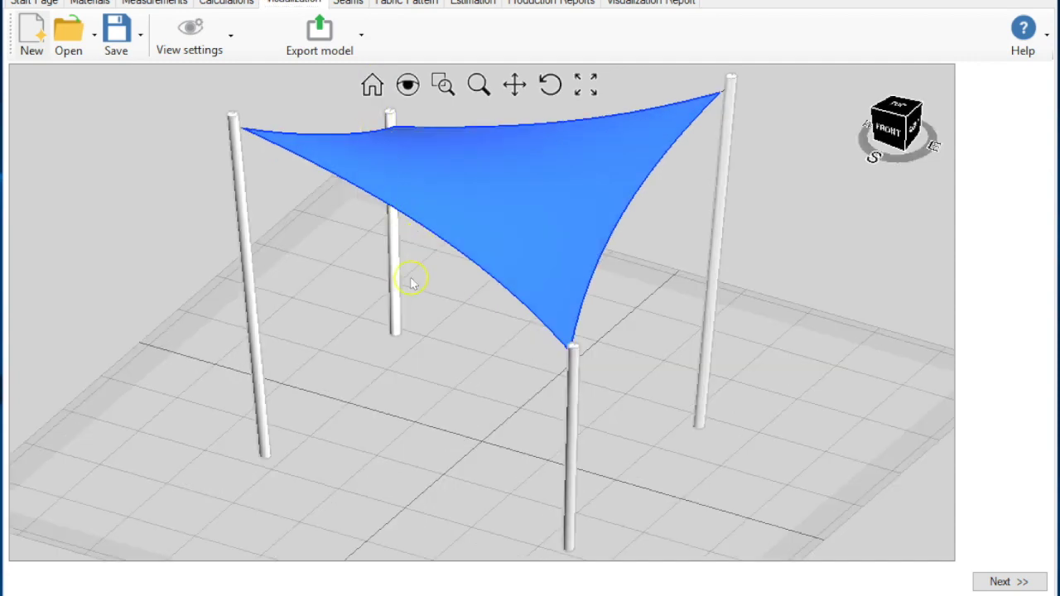
scroll(406, 281, "down", 1)
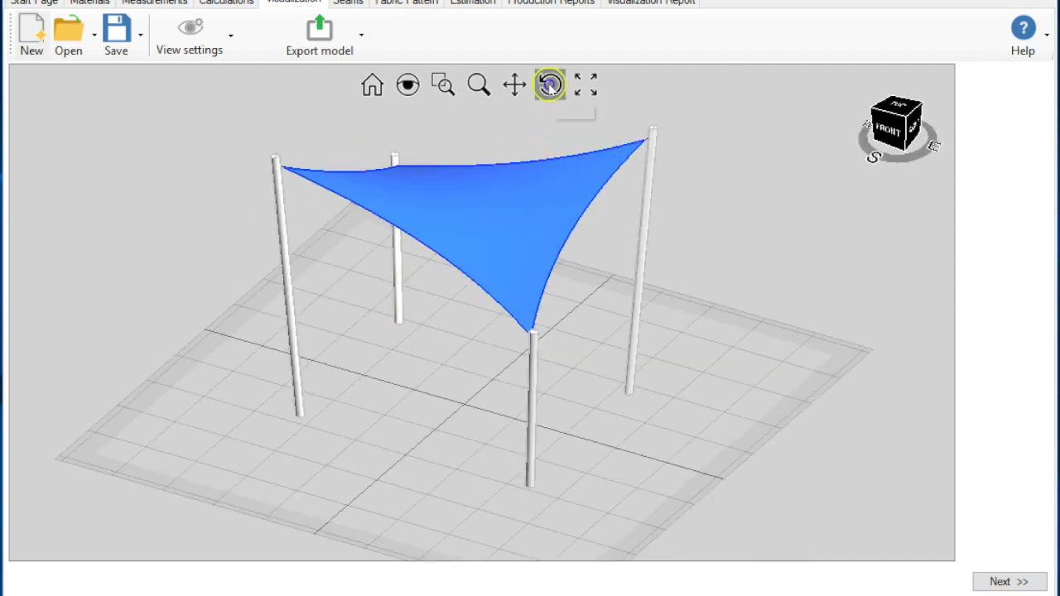
left_click(549, 85)
left_click_drag(521, 309, 524, 265)
left_click(374, 86)
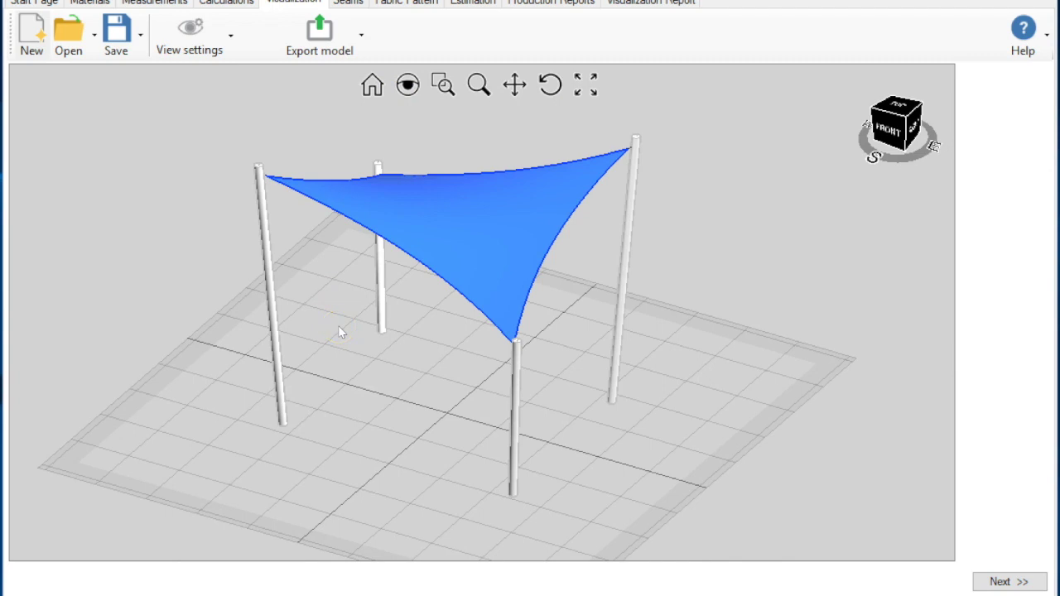
Magnify the top of the right pole with the Magnifier lens, then close it.
left_click(400, 154)
left_click(407, 83)
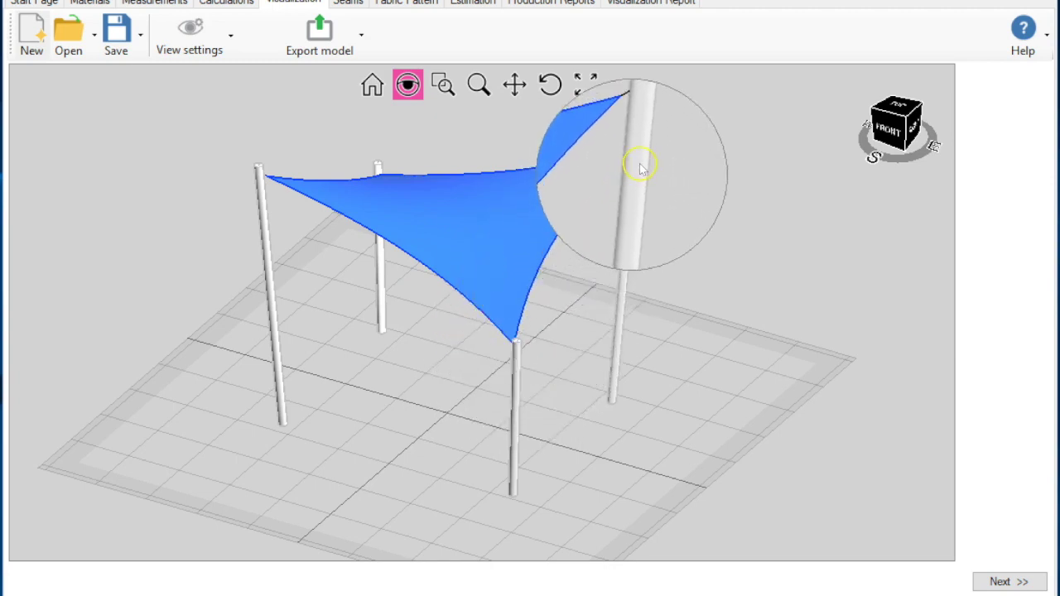
key("Escape")
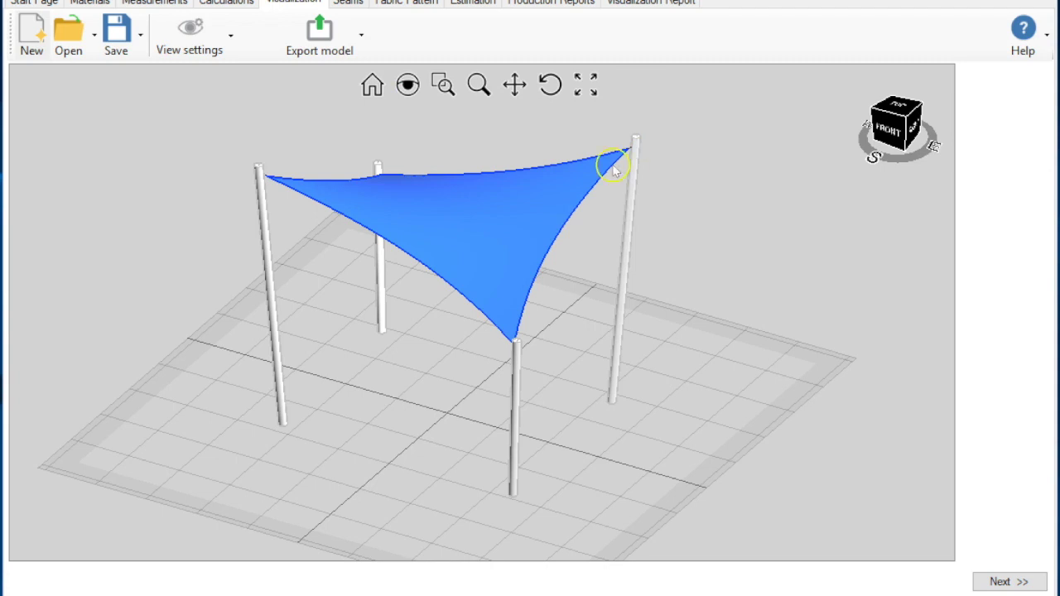
Zoom into a box around the left pole, then zoom back out to all four poles.
left_click(442, 84)
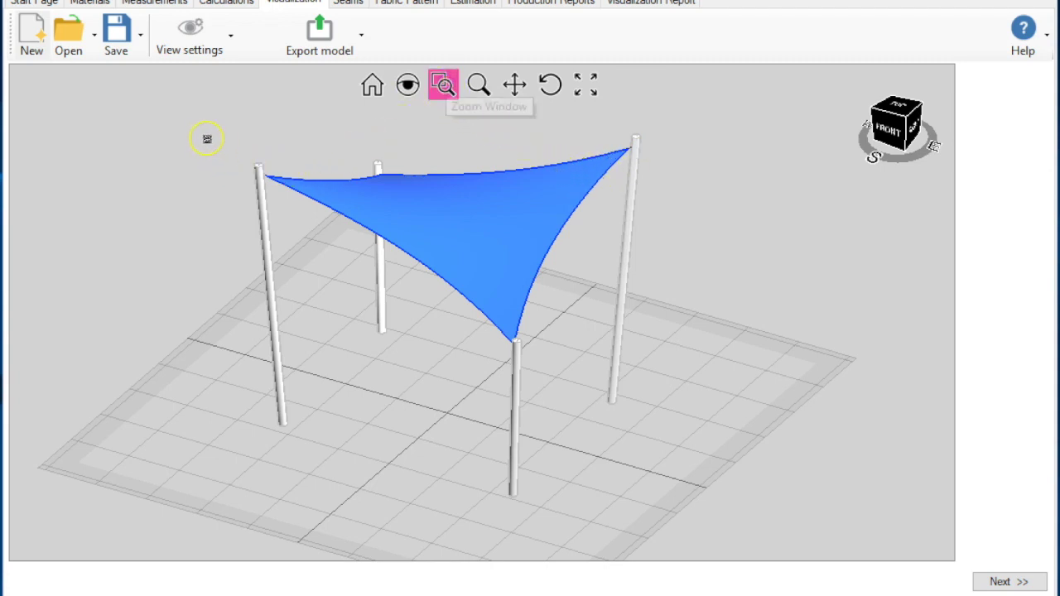
left_click_drag(205, 135, 392, 473)
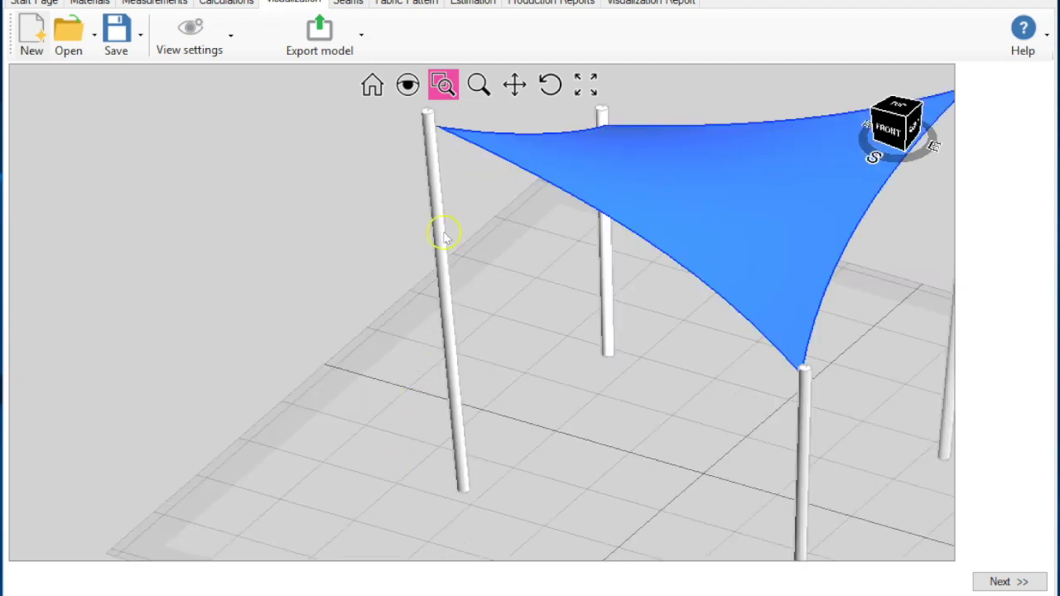
left_click(478, 84)
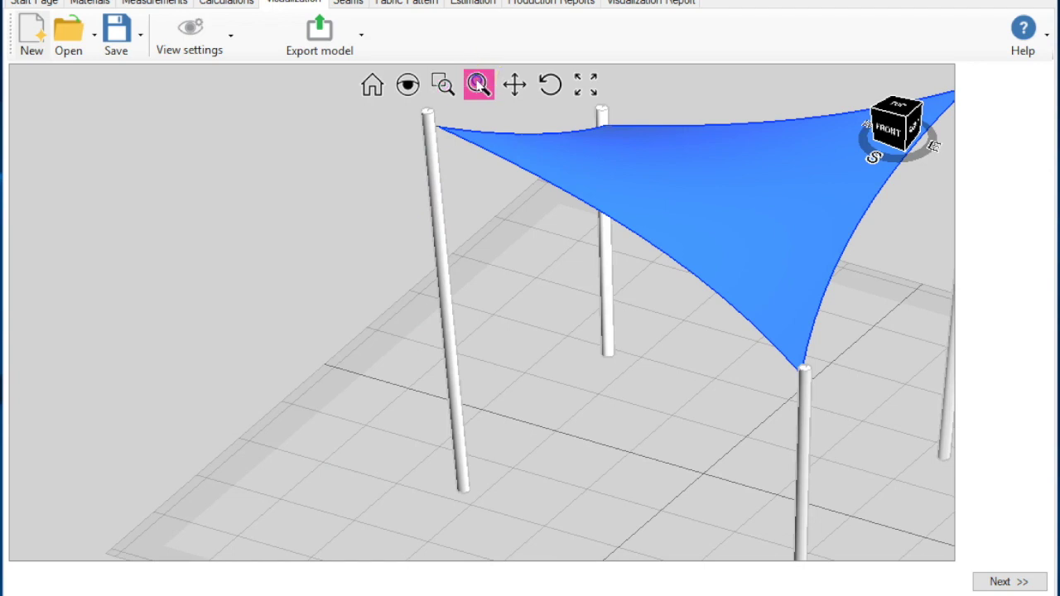
left_click_drag(437, 194, 454, 241)
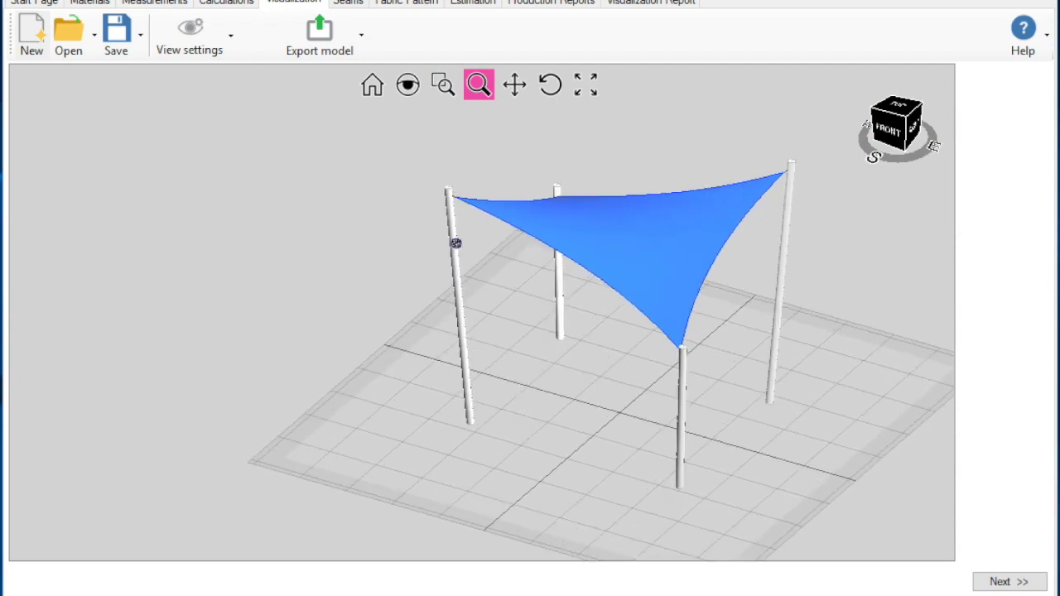
Pan the sail up and left, then orbit it round to a lower side-on view.
left_click(514, 83)
left_click_drag(567, 224, 437, 298)
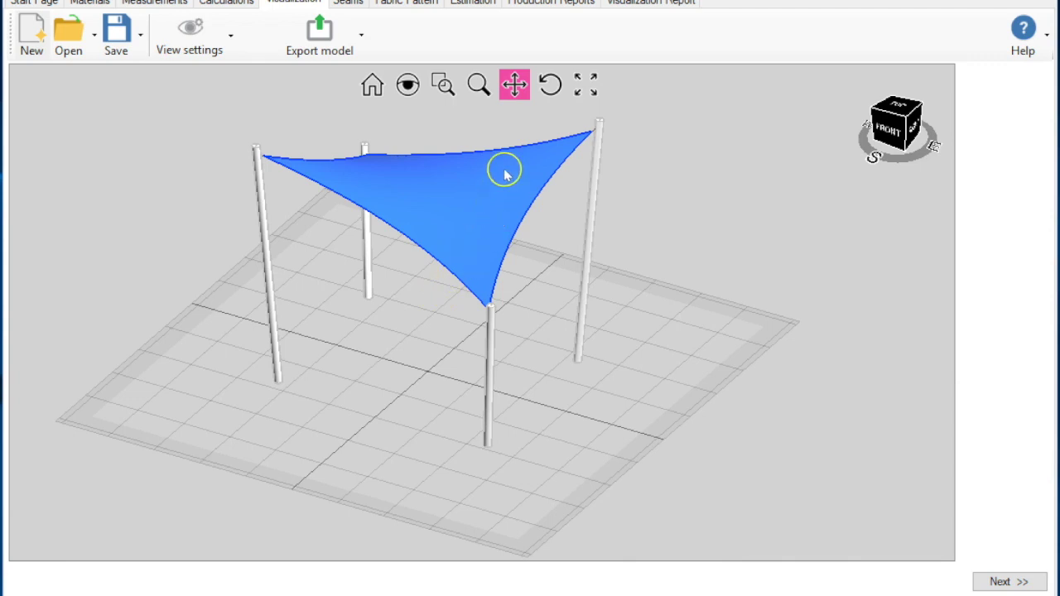
left_click(549, 85)
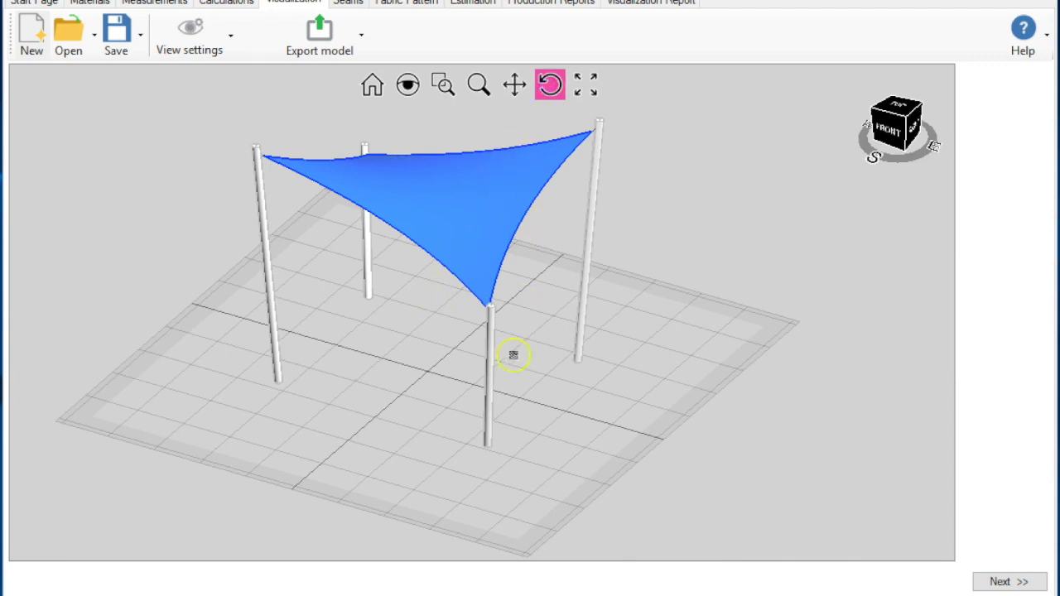
left_click_drag(518, 437, 511, 413)
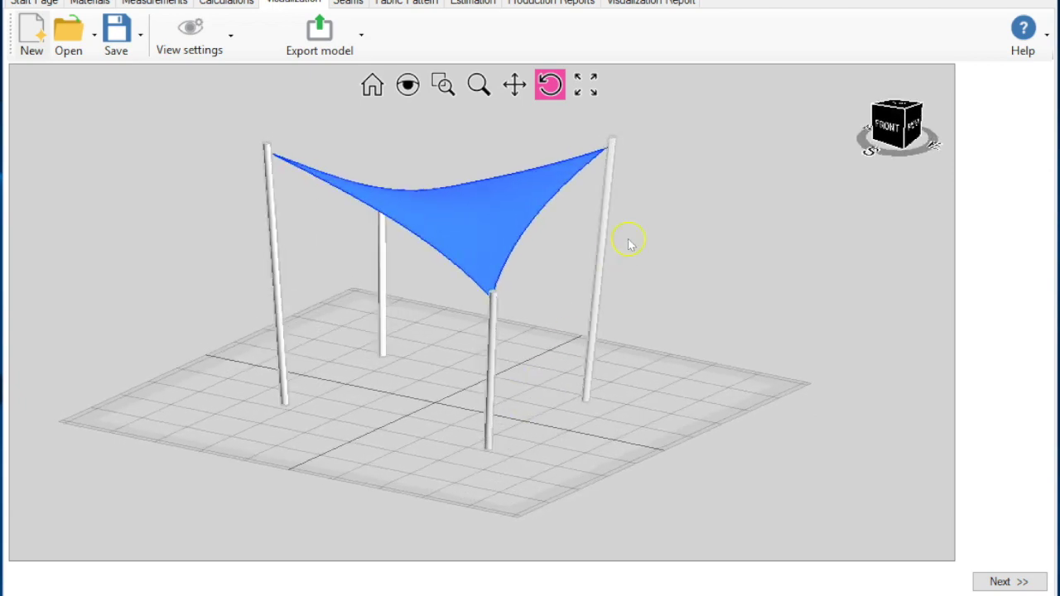
Zoom to extents so the whole four-post sail structure fills the view.
left_click(586, 86)
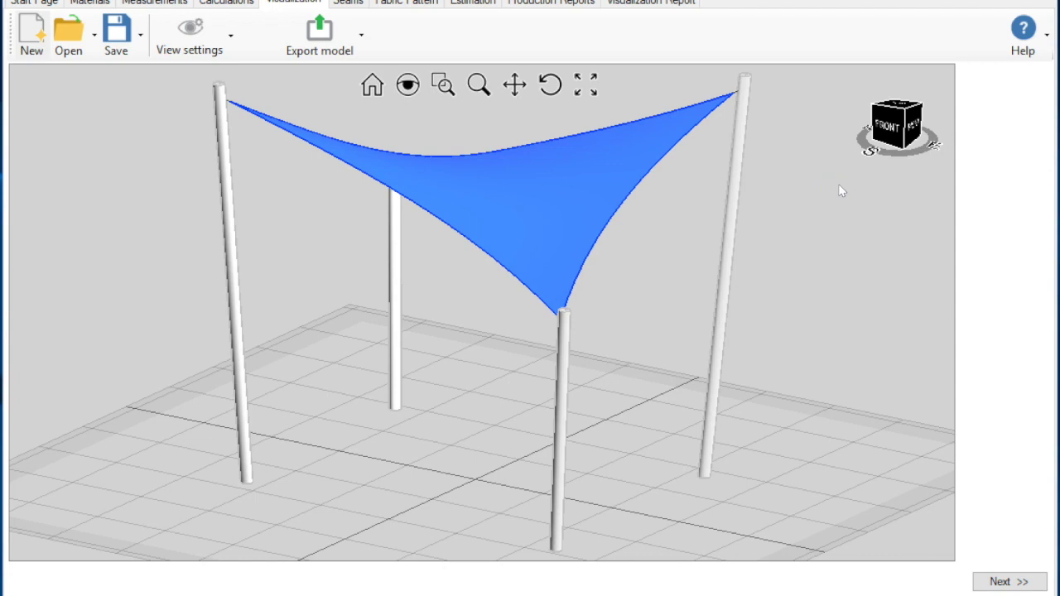
Use the view cube for front, elevated front and left views, then spin round via the compass ring.
left_click(890, 131)
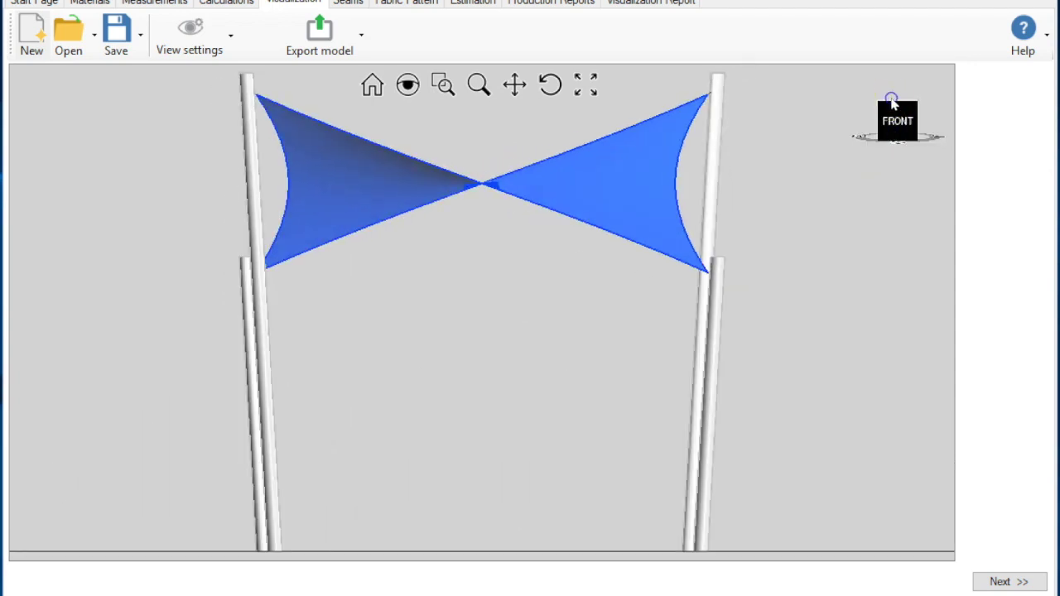
left_click(891, 98)
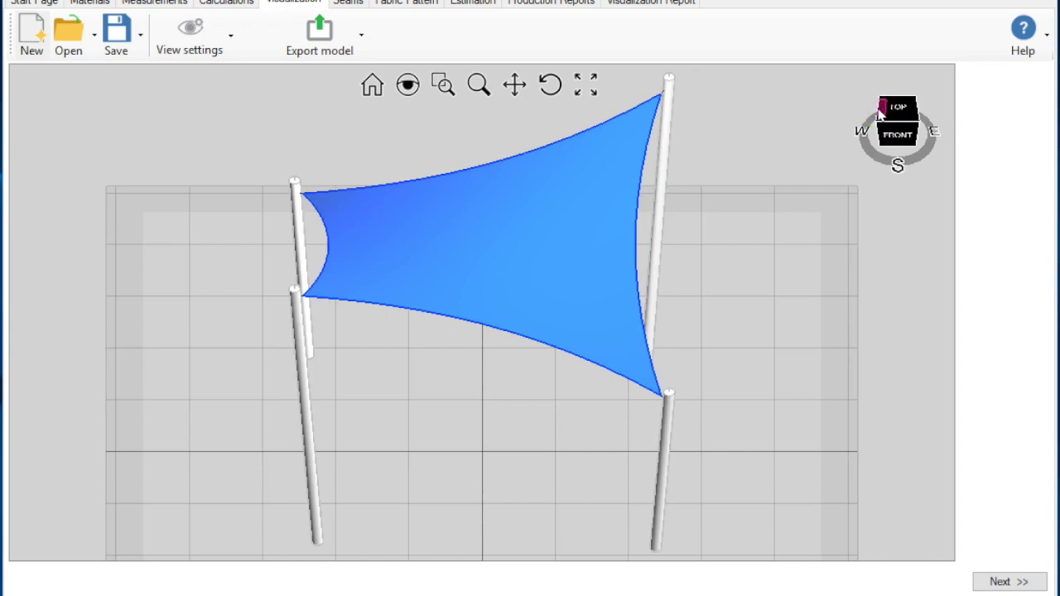
left_click(877, 115)
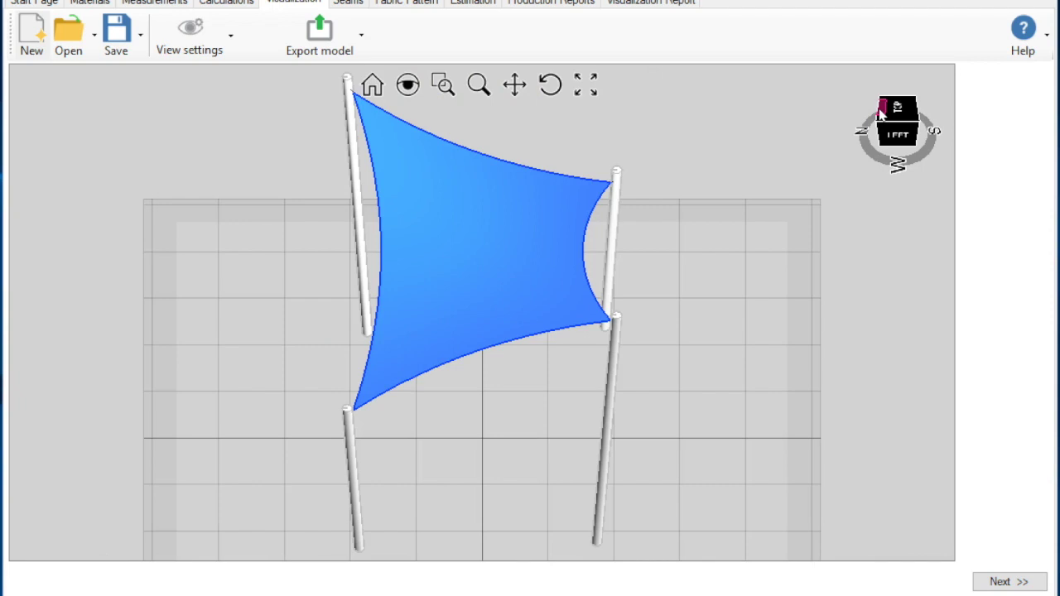
left_click(932, 143)
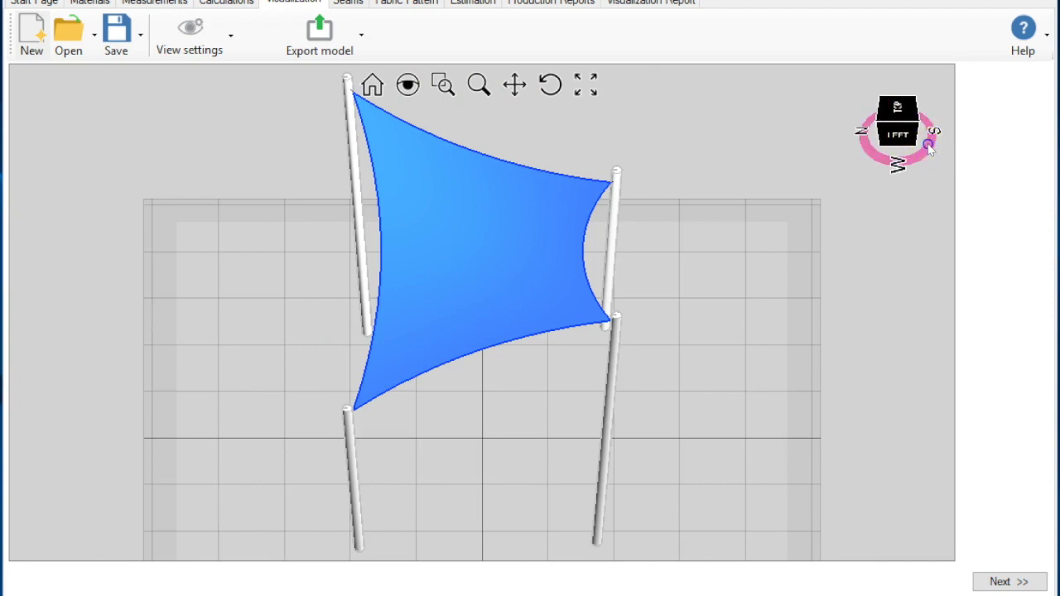
left_click_drag(929, 146, 867, 157)
left_click(865, 155)
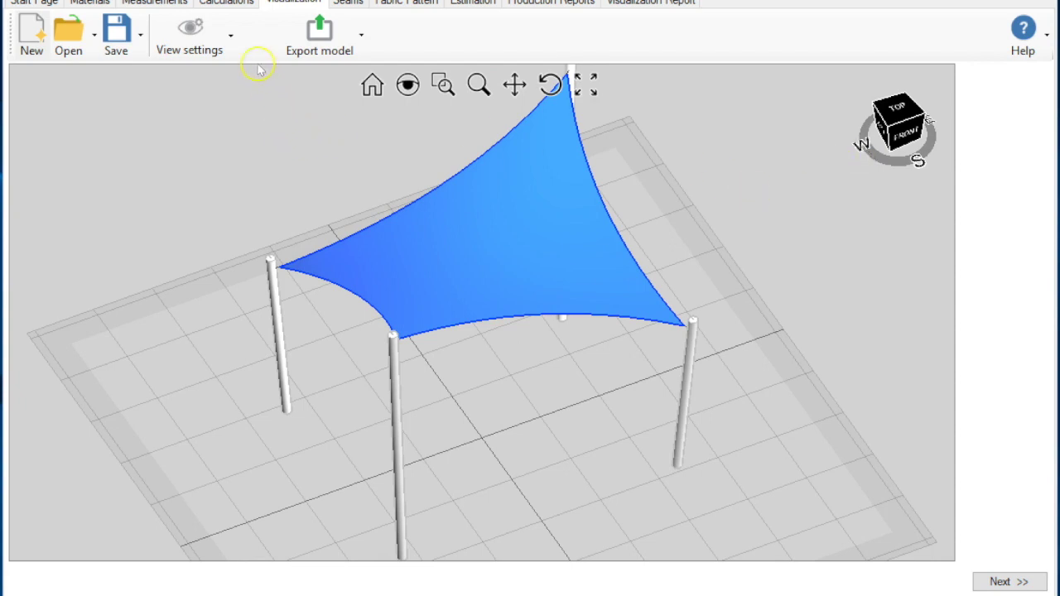
Switch to perspective projection and orbit the sail to a low frontal view.
left_click(229, 34)
left_click(166, 72)
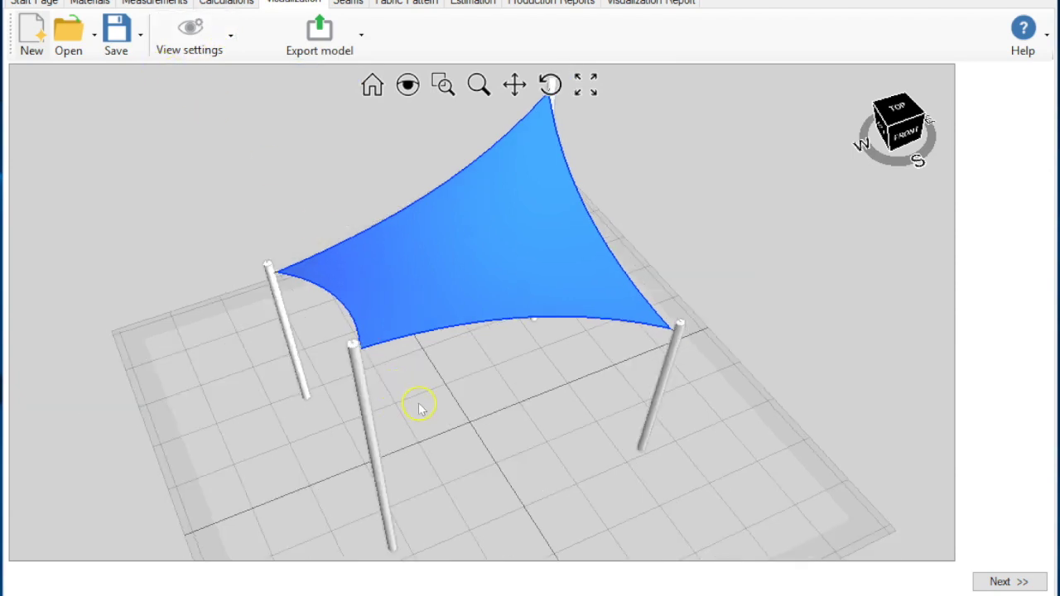
left_click(549, 84)
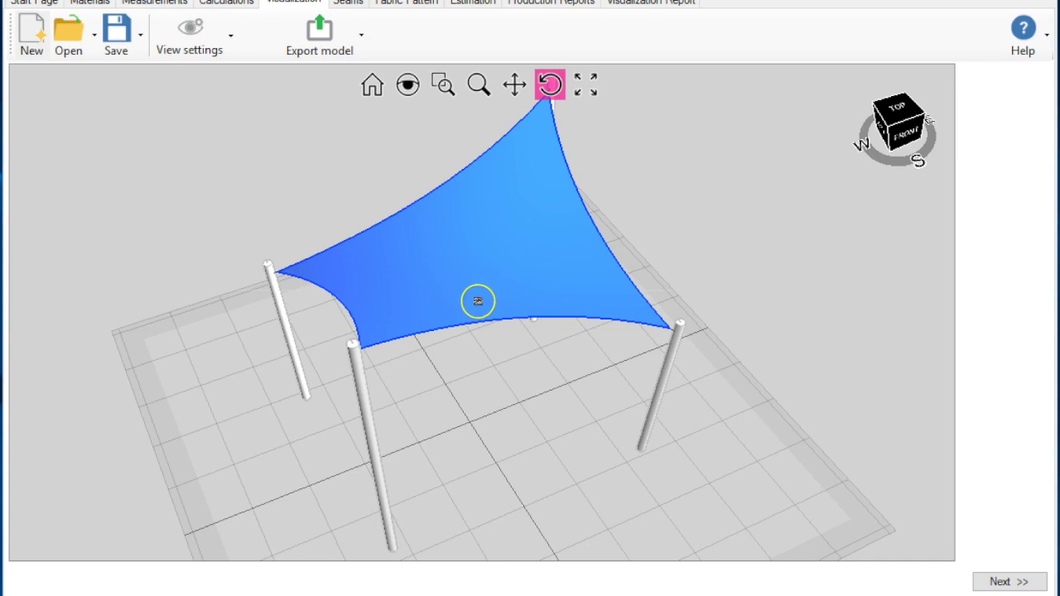
left_click_drag(478, 300, 481, 220)
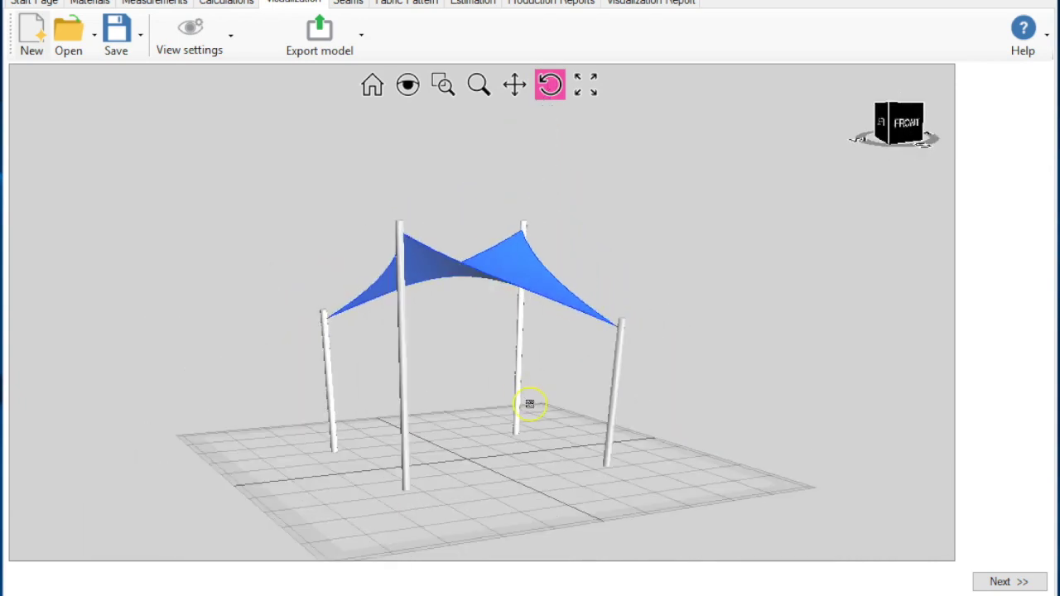
left_click_drag(529, 405, 523, 390)
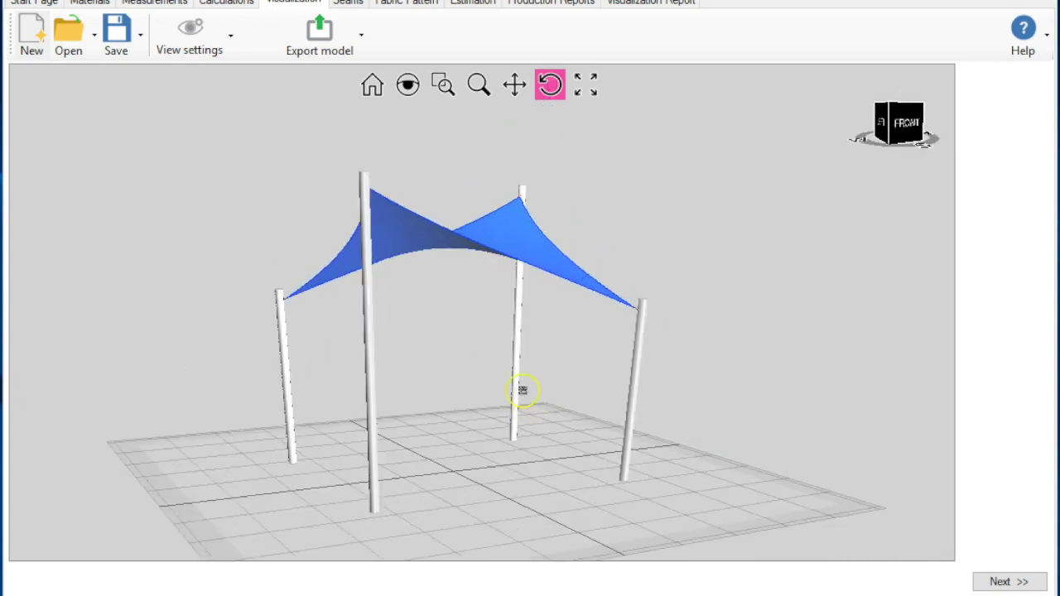
Apply the current view settings to the report, then orbit to a low front-right view.
left_click(222, 41)
left_click(231, 38)
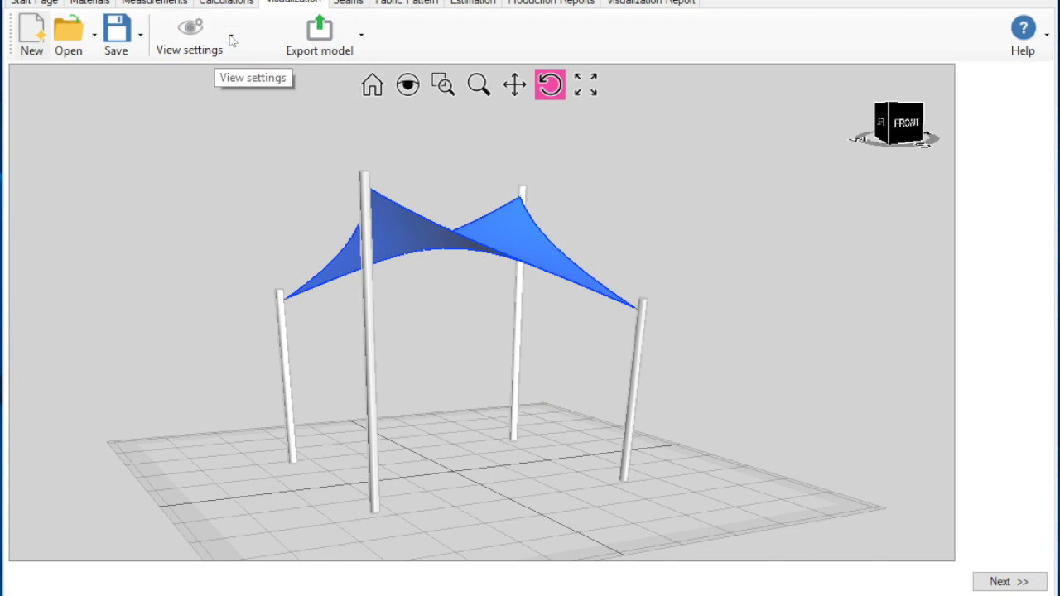
left_click(231, 38)
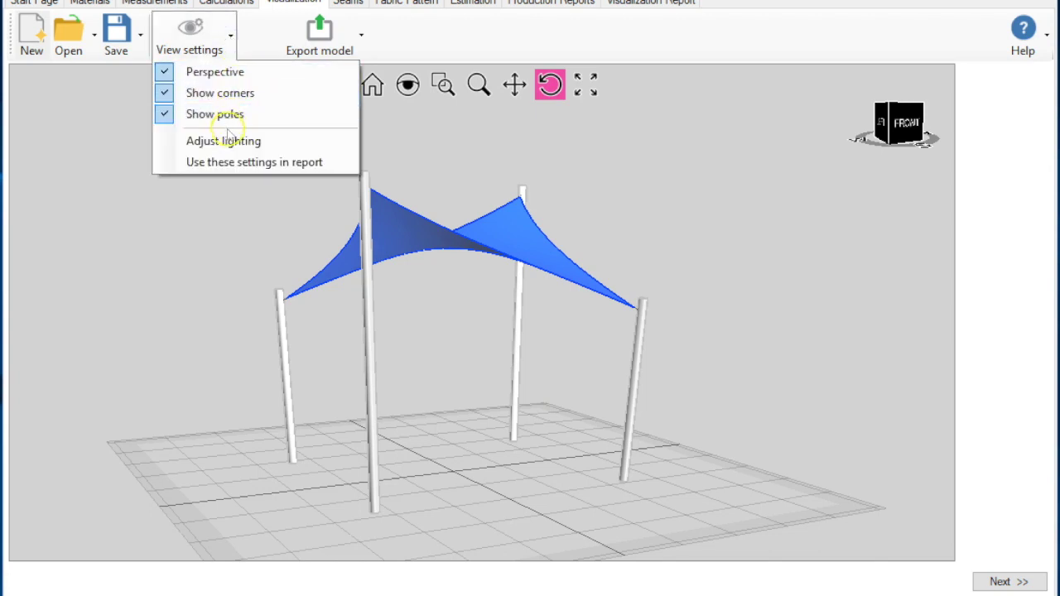
left_click(198, 162)
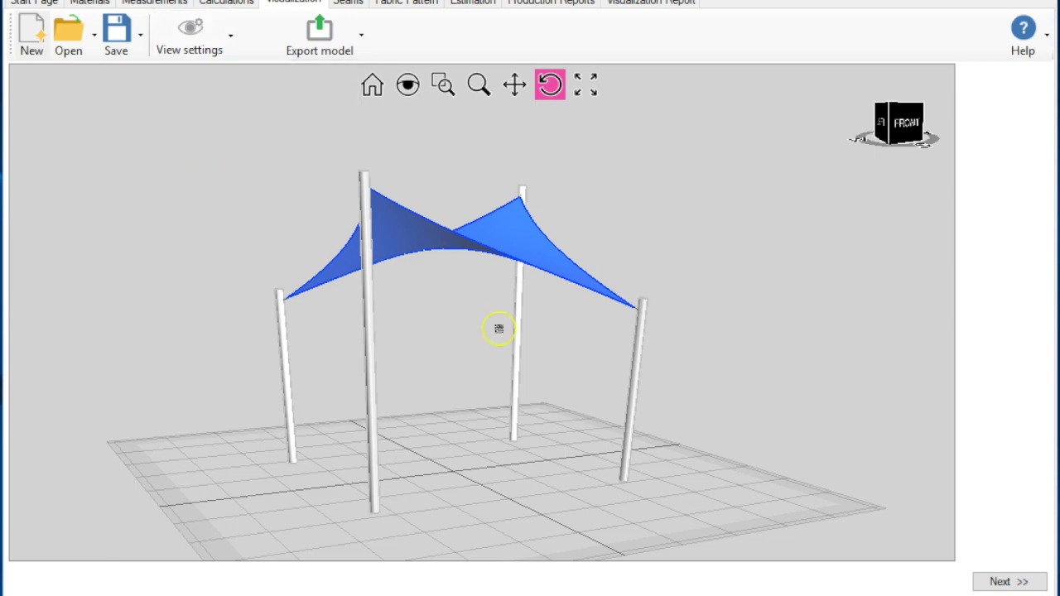
left_click_drag(497, 329, 343, 324)
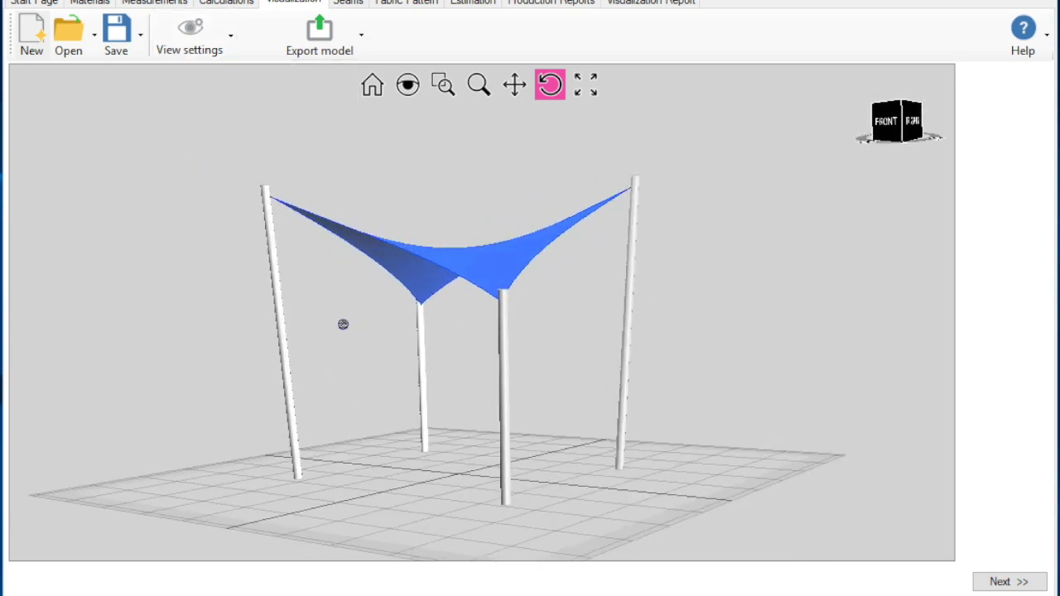
Reapply the view settings to the report and preview the Visualization Report.
left_click(230, 37)
left_click(187, 160)
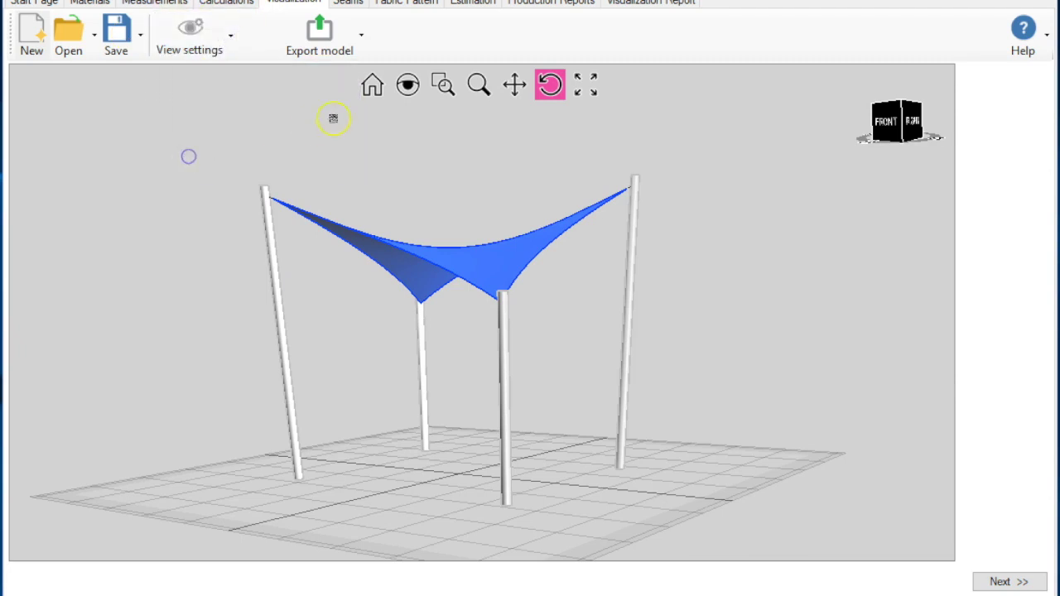
left_click(655, 2)
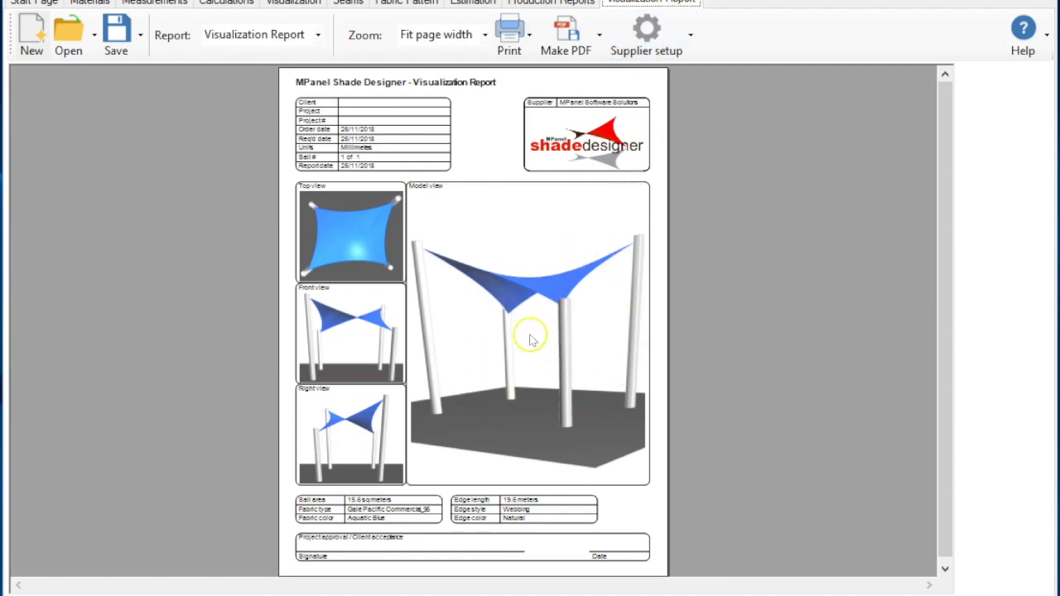
Nudge the Ambient slider up in the 3D view's lighting settings and save the lighting.
left_click(291, 3)
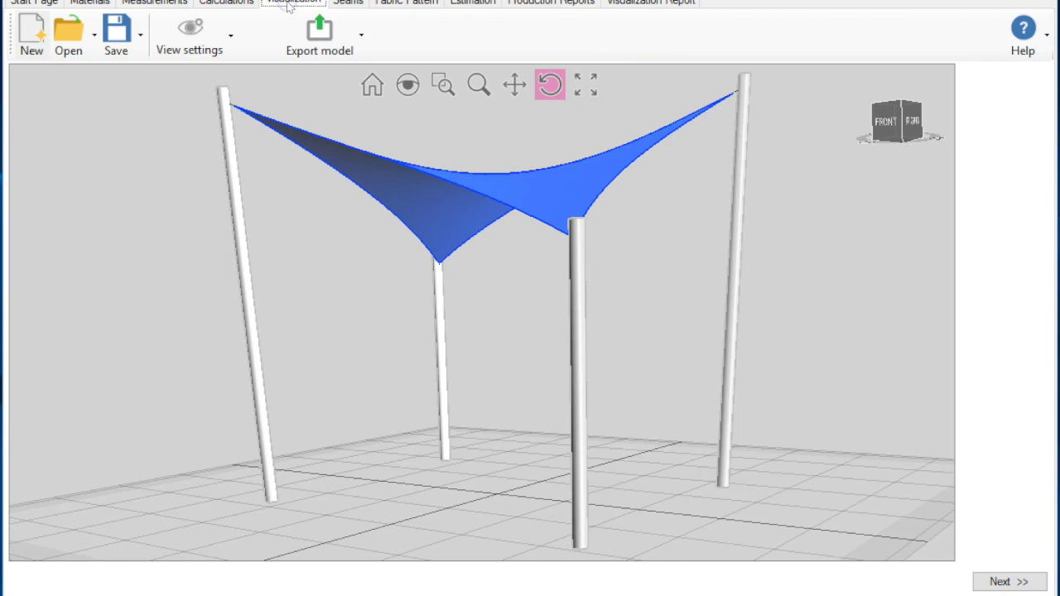
left_click(232, 34)
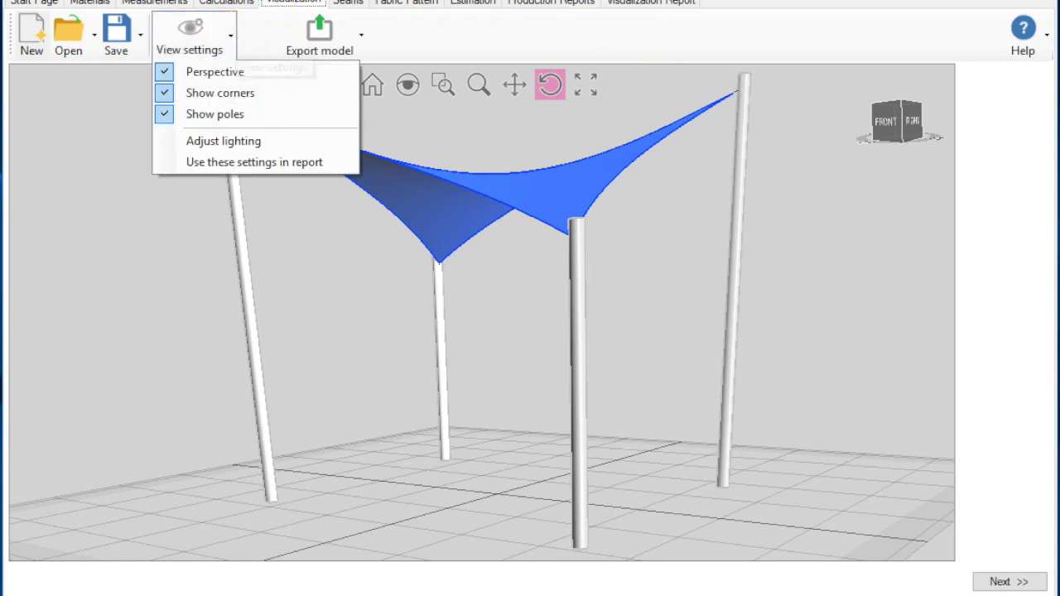
left_click(211, 142)
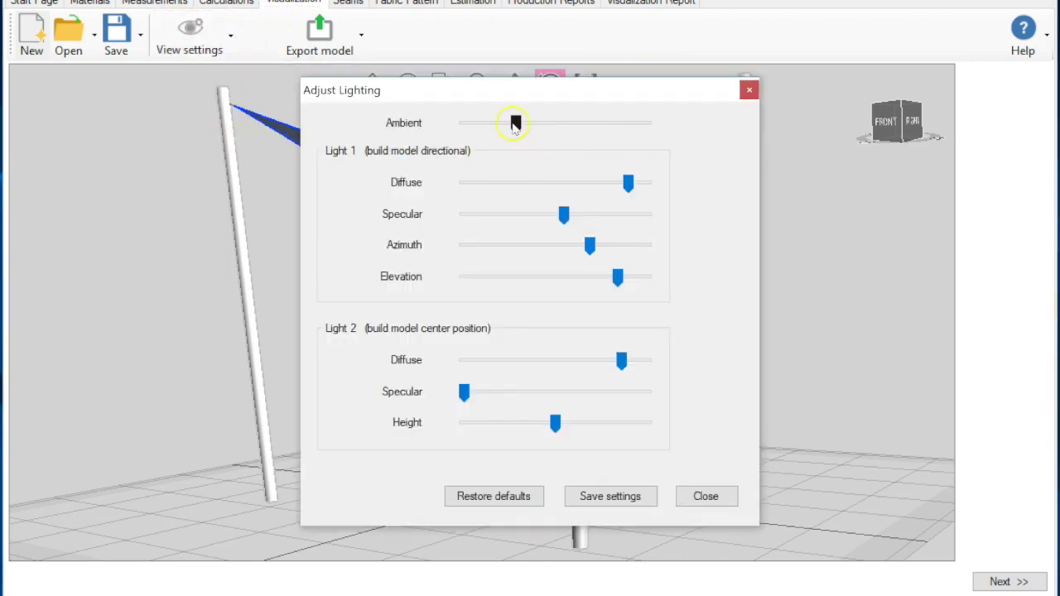
left_click_drag(515, 122, 529, 123)
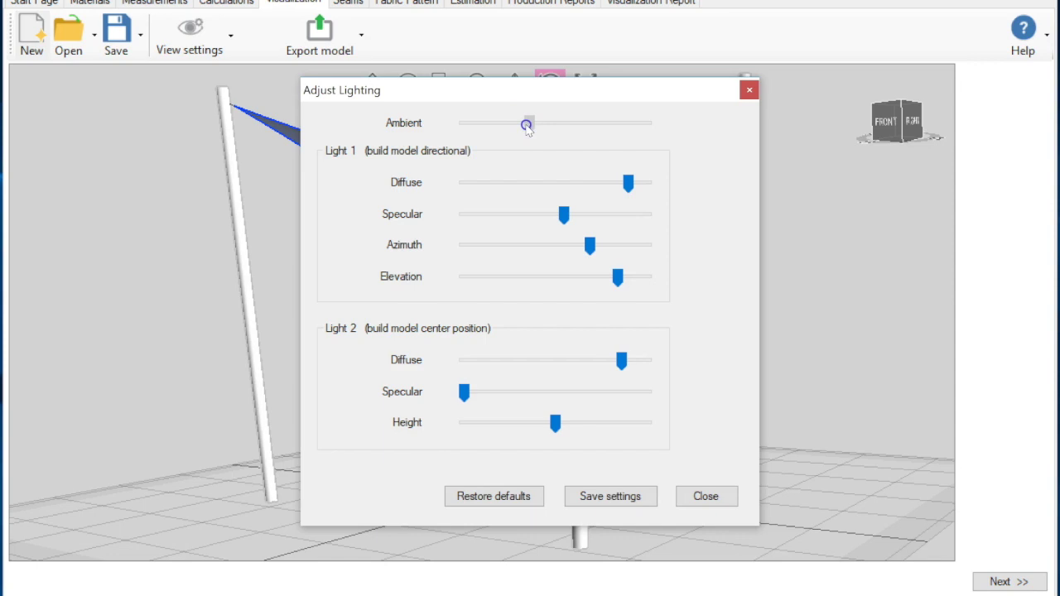
left_click(611, 496)
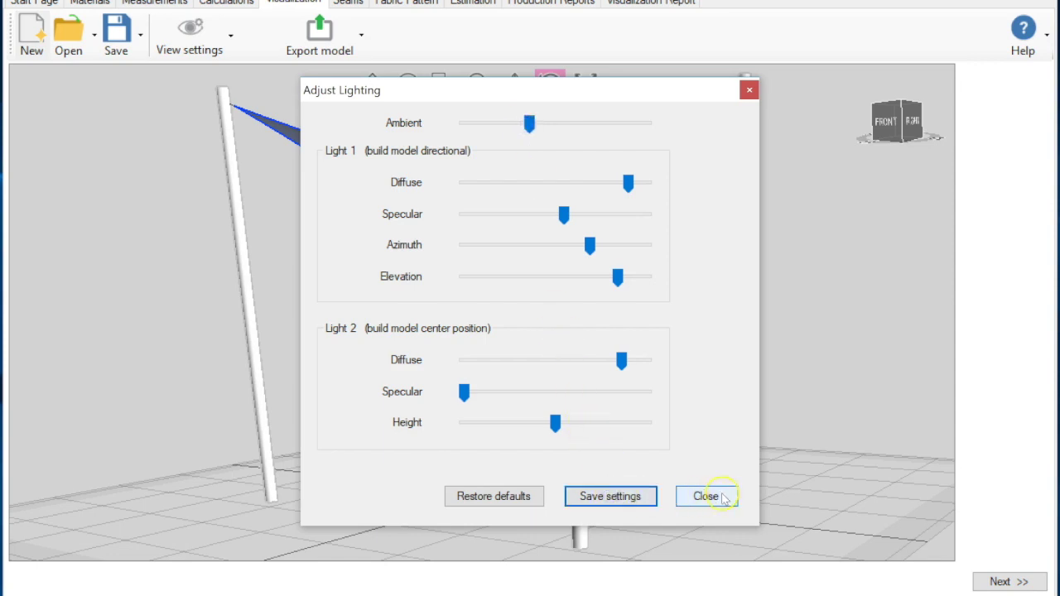
left_click(706, 497)
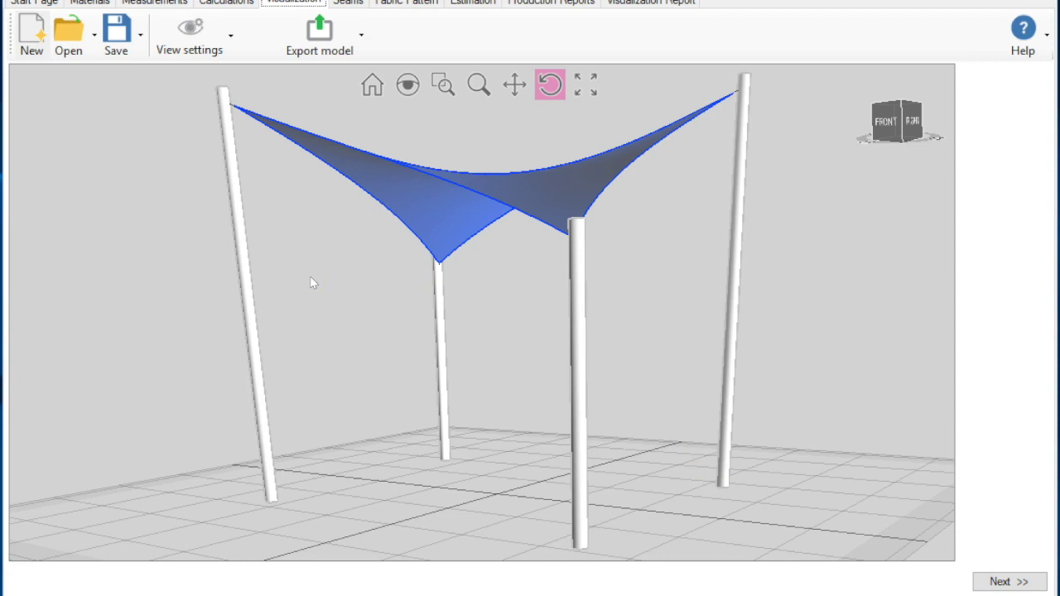
Select Use DirectX in the Start Page settings, which brings up a restart-required notice.
left_click(323, 243)
left_click(29, 3)
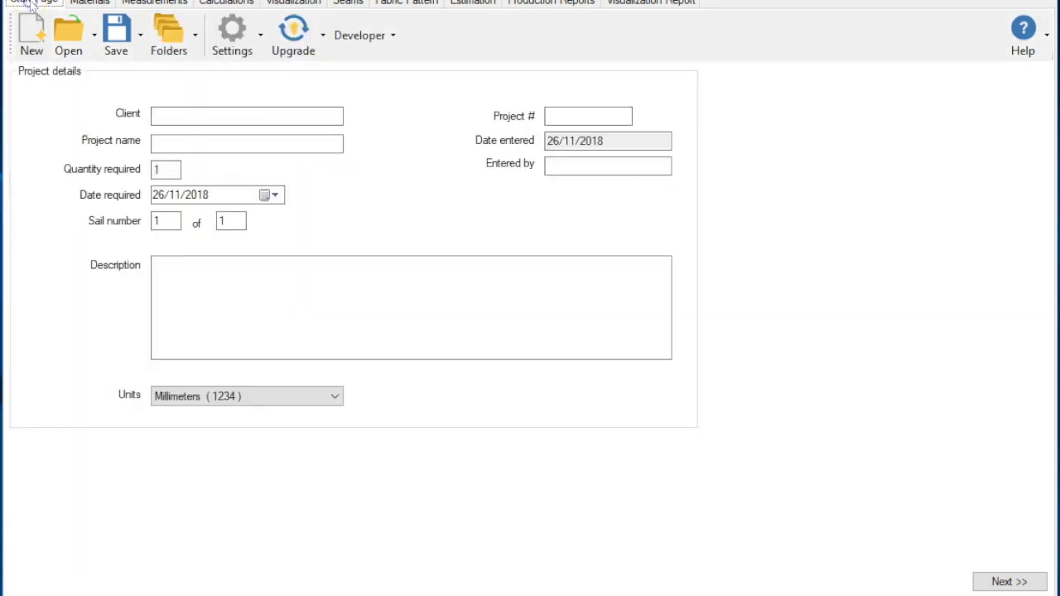
left_click(257, 38)
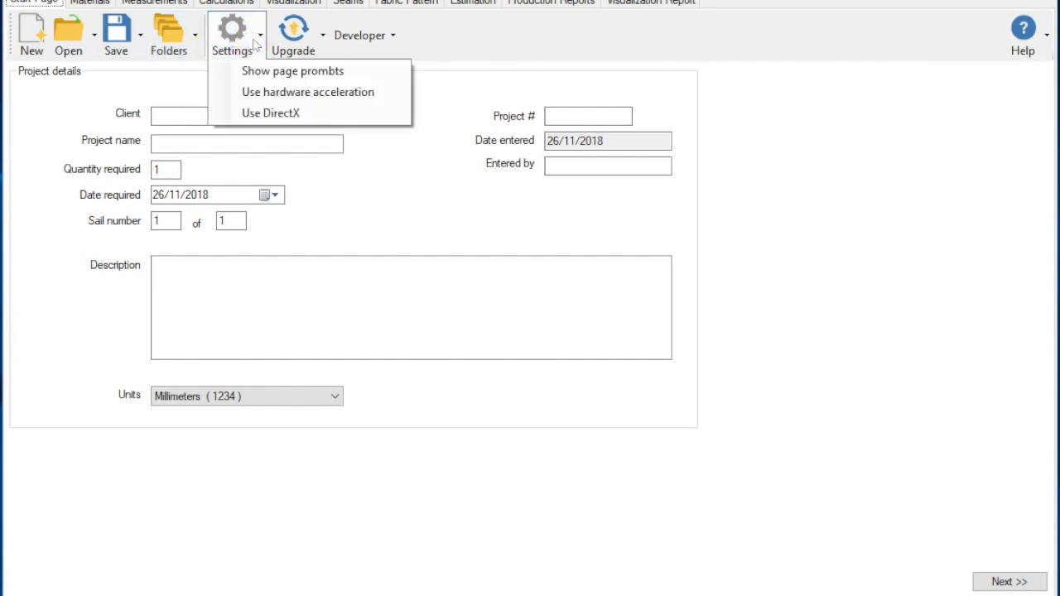
left_click(242, 117)
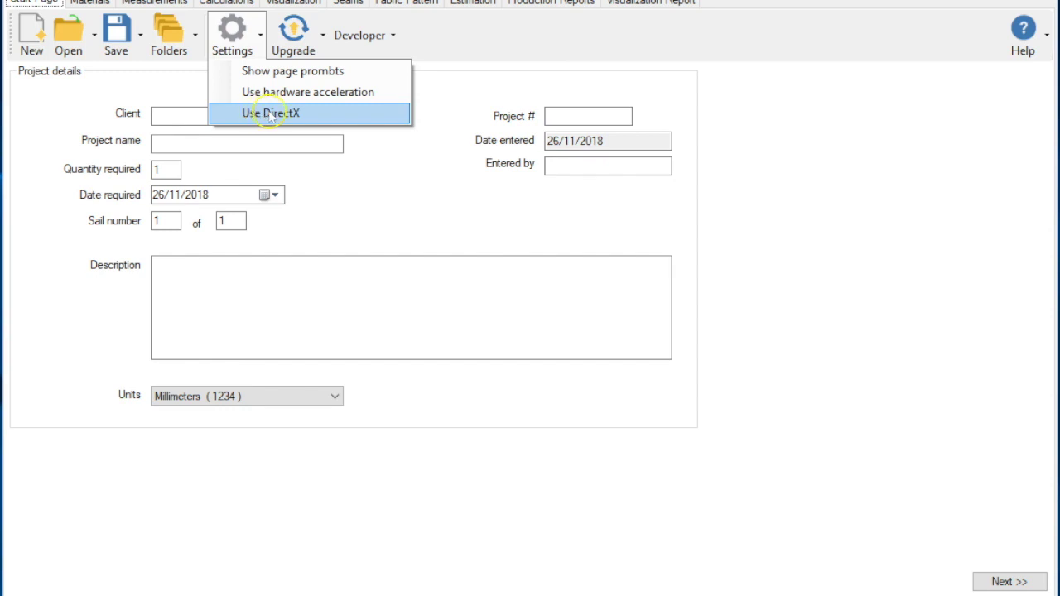
left_click(226, 114)
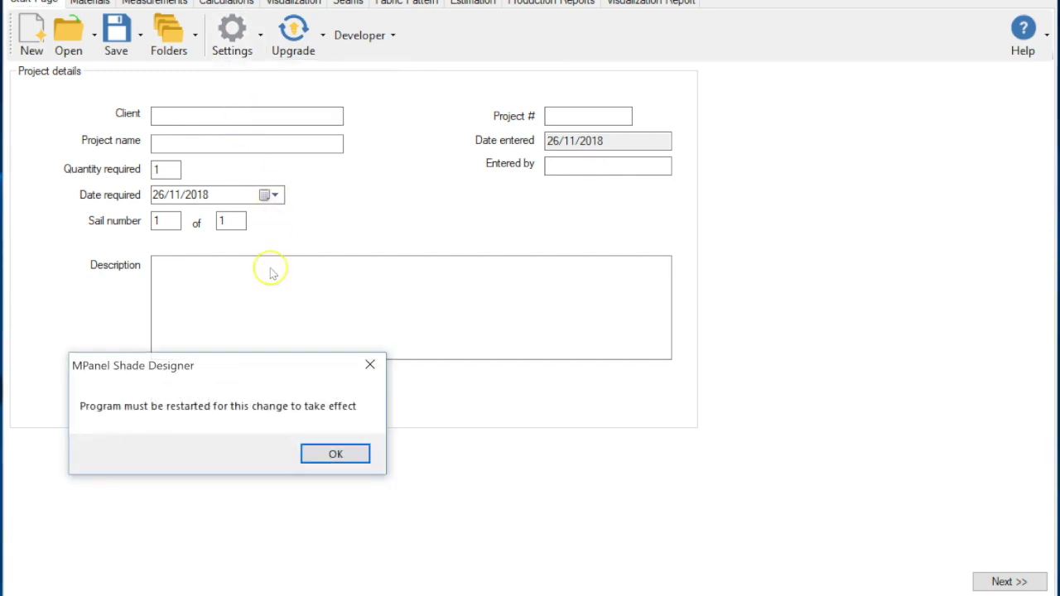